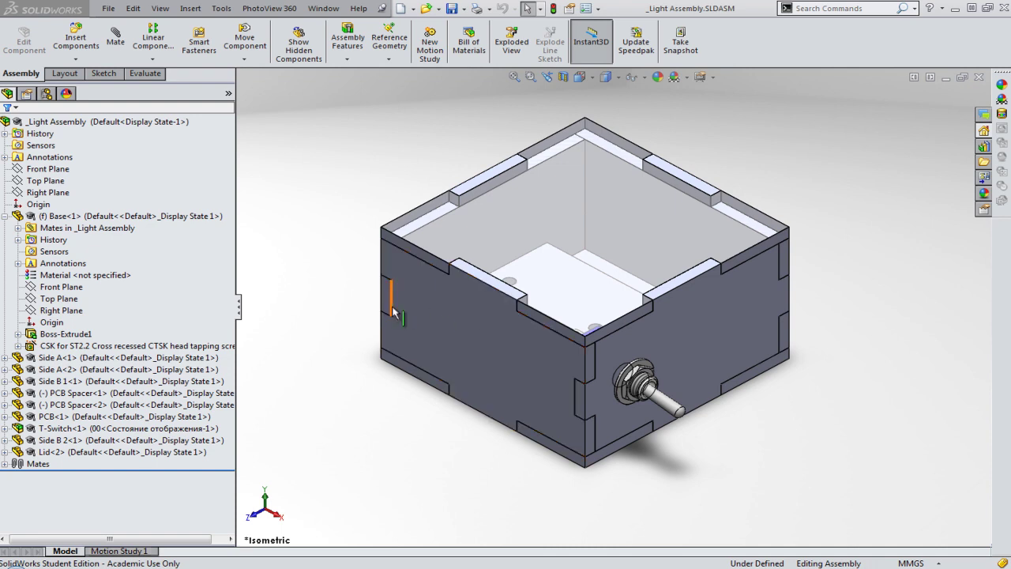
Orbit the light box to inspect its interior, then switch back to the SolidWorks light assembly.
{"action": "mouse_move", "coordinate": [844, 326]}
{"action": "middle_mouse_down"}
{"action": "mouse_move", "coordinate": [824, 299]}
{"action": "mouse_move", "coordinate": [802, 320]}
{"action": "middle_mouse_up"}
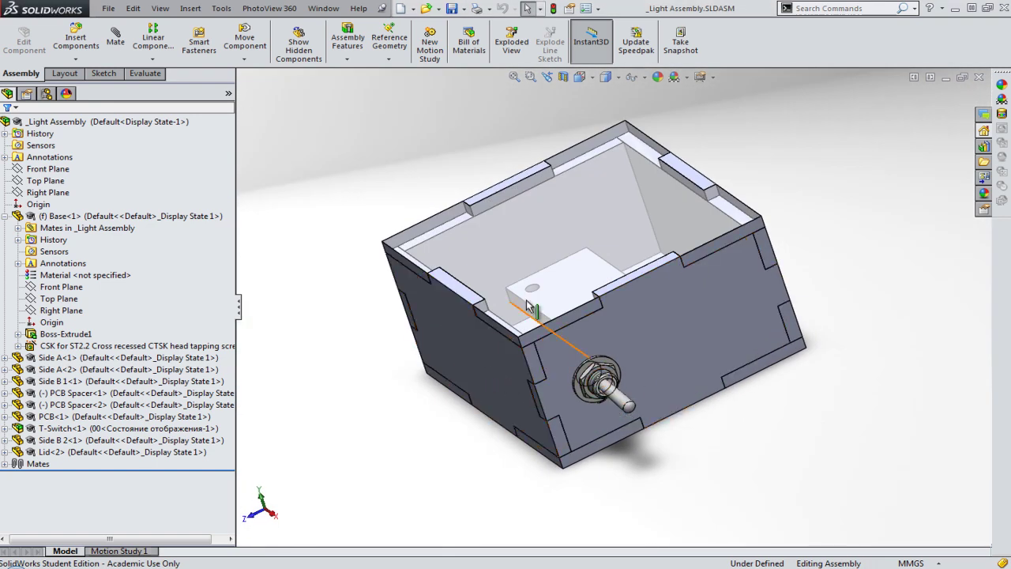
{"action": "key", "text": "ctrl+7"}
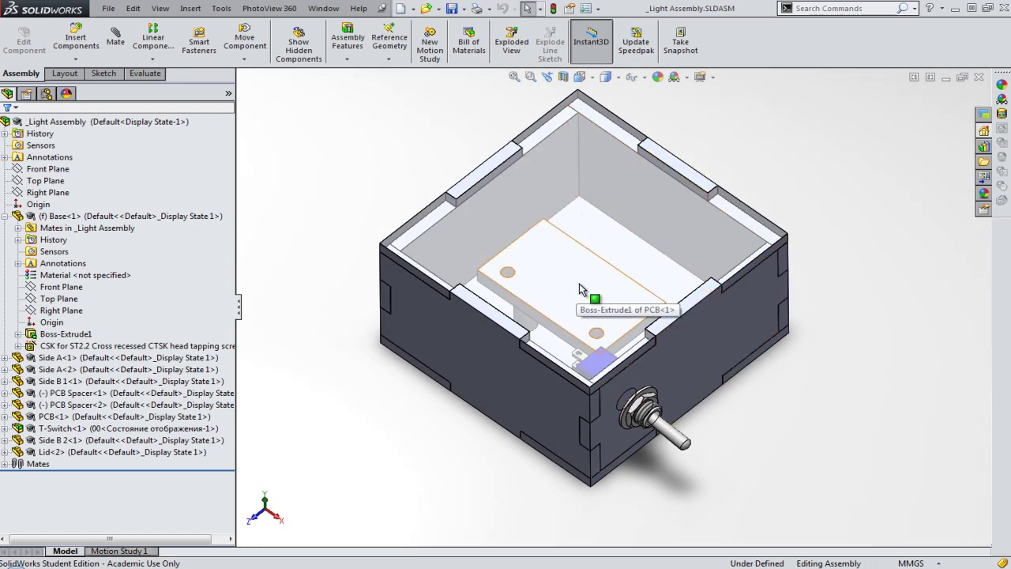
{"action": "middle_click_drag", "start_coordinate": [575, 276], "coordinate": [569, 222]}
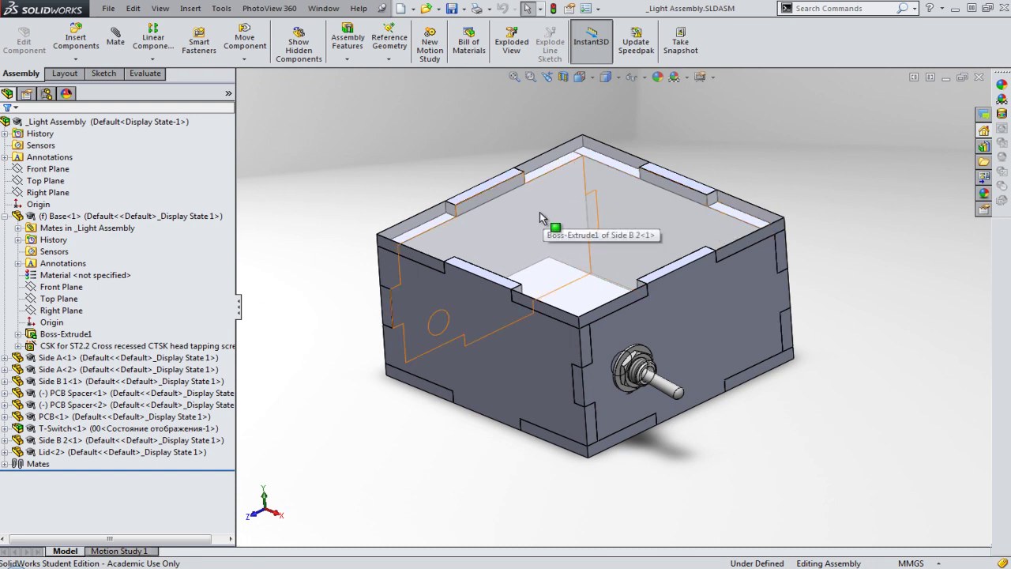
{"action": "middle_click_drag", "start_coordinate": [609, 232], "coordinate": [604, 284]}
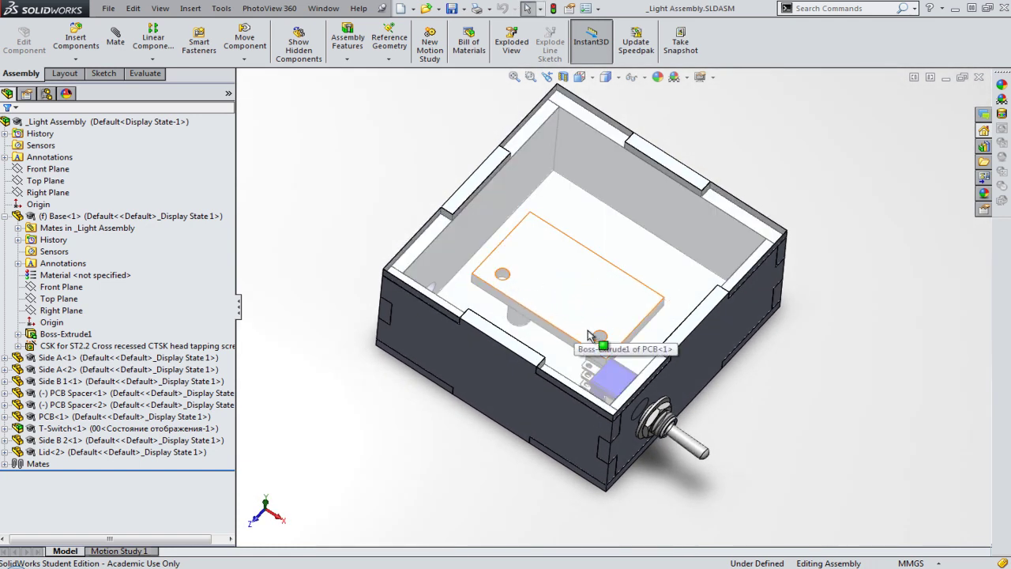
{"action": "mouse_move", "coordinate": [598, 337]}
{"action": "middle_mouse_down"}
{"action": "mouse_move", "coordinate": [565, 317]}
{"action": "mouse_move", "coordinate": [554, 290]}
{"action": "mouse_move", "coordinate": [606, 295]}
{"action": "mouse_move", "coordinate": [621, 359]}
{"action": "mouse_move", "coordinate": [610, 373]}
{"action": "mouse_move", "coordinate": [578, 296]}
{"action": "mouse_move", "coordinate": [700, 290]}
{"action": "mouse_move", "coordinate": [606, 355]}
{"action": "mouse_move", "coordinate": [598, 253]}
{"action": "mouse_move", "coordinate": [686, 239]}
{"action": "mouse_move", "coordinate": [624, 268]}
{"action": "middle_mouse_up"}
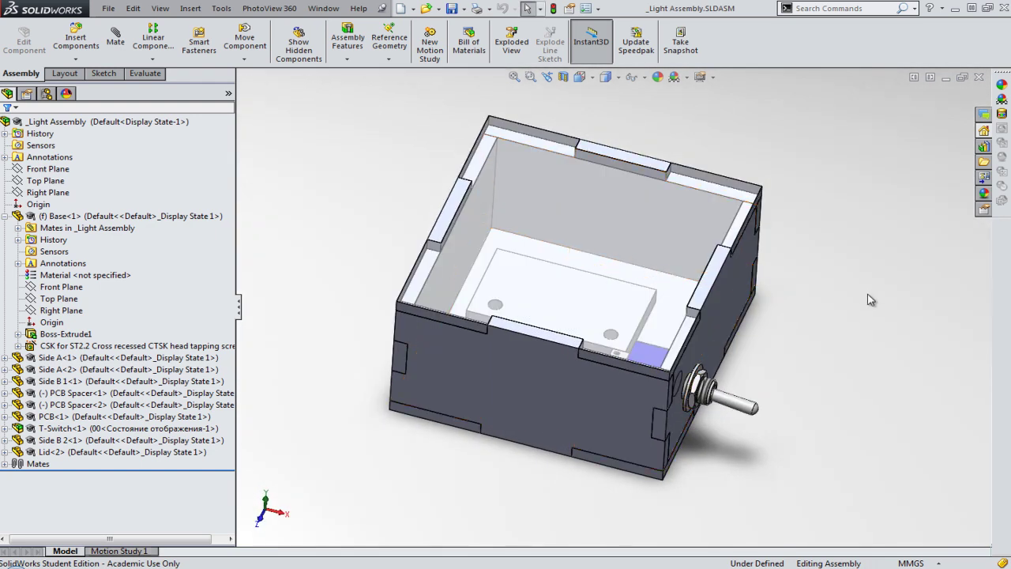
{"action": "middle_click_drag", "start_coordinate": [655, 316], "coordinate": [602, 318], "text": "ctrl"}
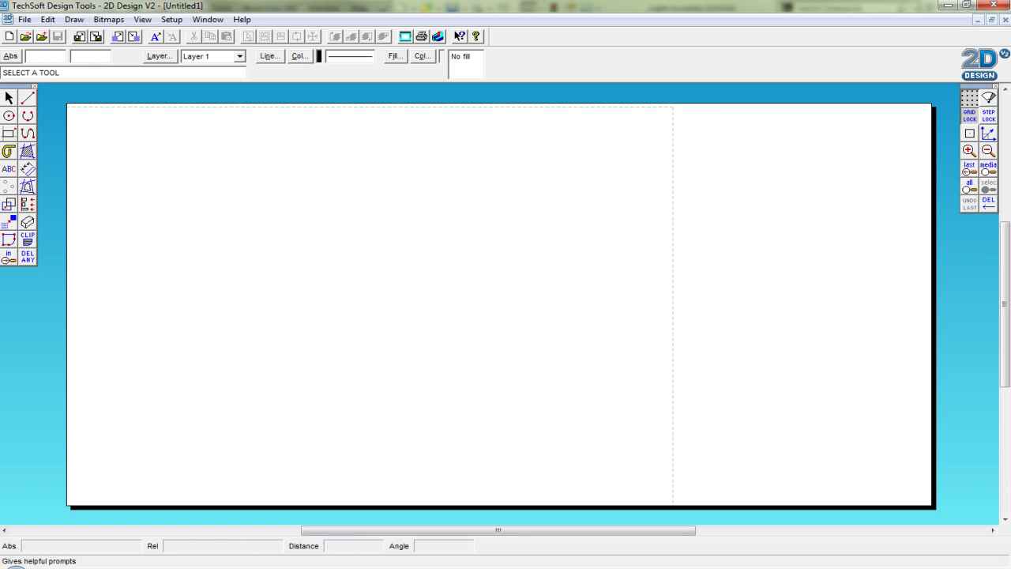
{"action": "key", "text": "alt+Tab"}
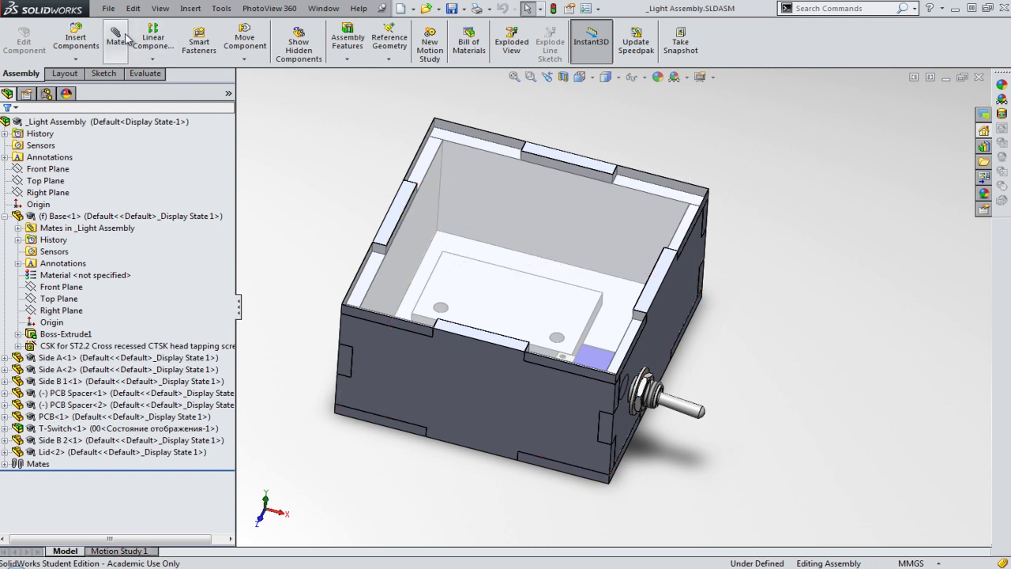
Open the recent part 7 Base.SLDPRT and orbit the base plate to a new angle.
{"action": "left_click", "coordinate": [110, 8]}
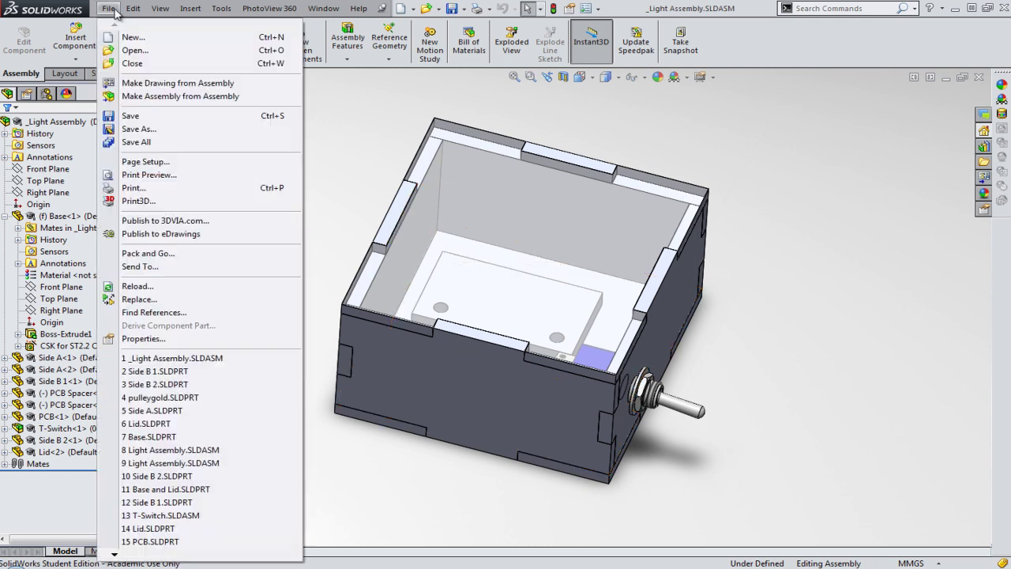
{"action": "left_click", "coordinate": [155, 439]}
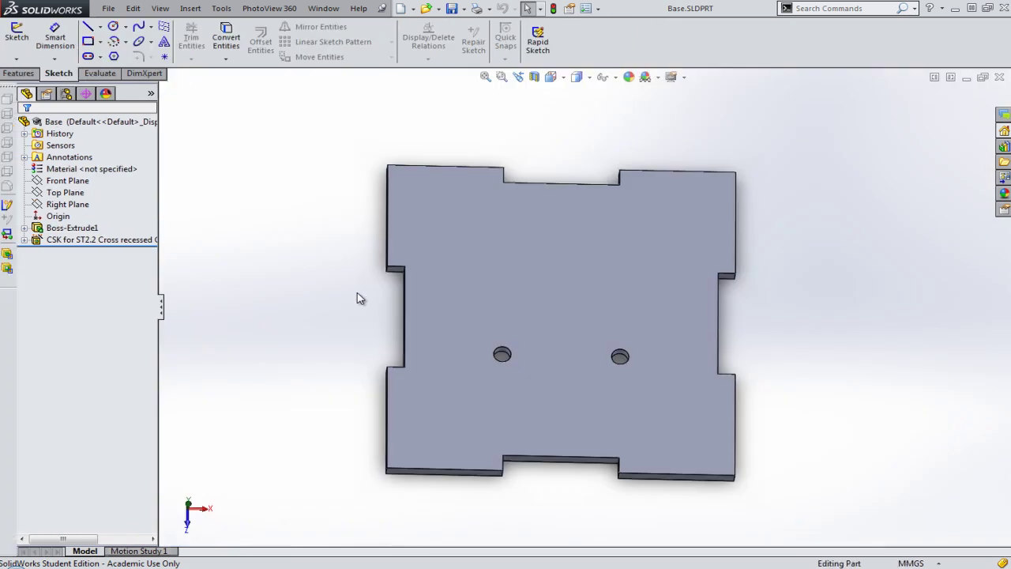
{"action": "middle_click_drag", "start_coordinate": [357, 298], "coordinate": [345, 320]}
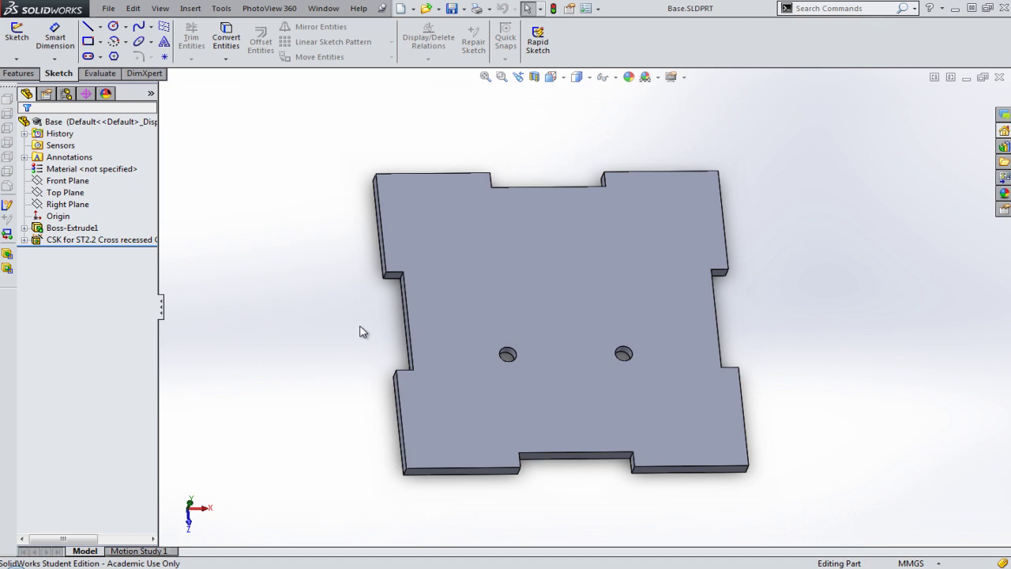
Export the base plate's top face to DXF, saving it under a new name.
{"action": "left_click", "coordinate": [549, 253]}
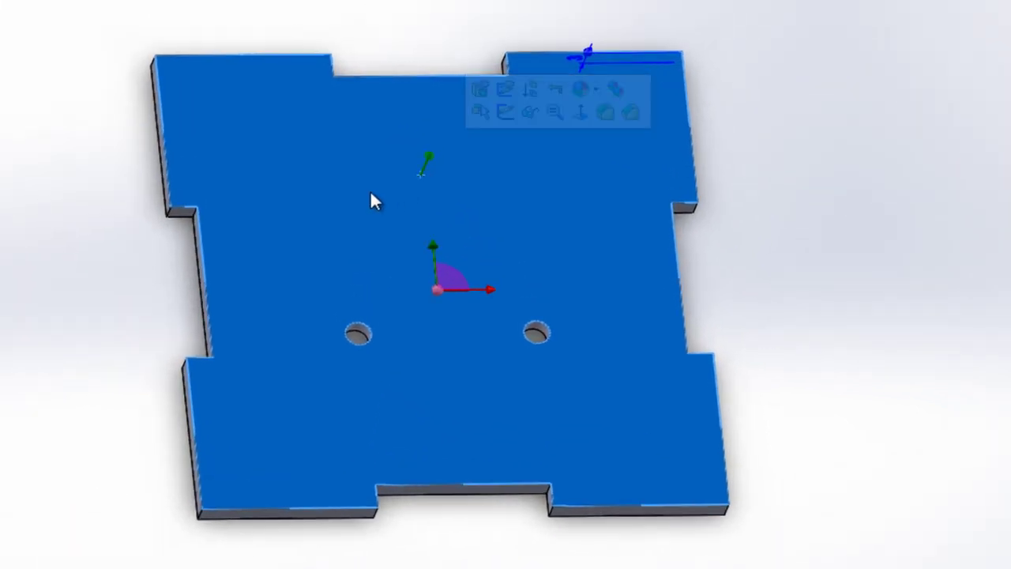
{"action": "right_click", "coordinate": [372, 199]}
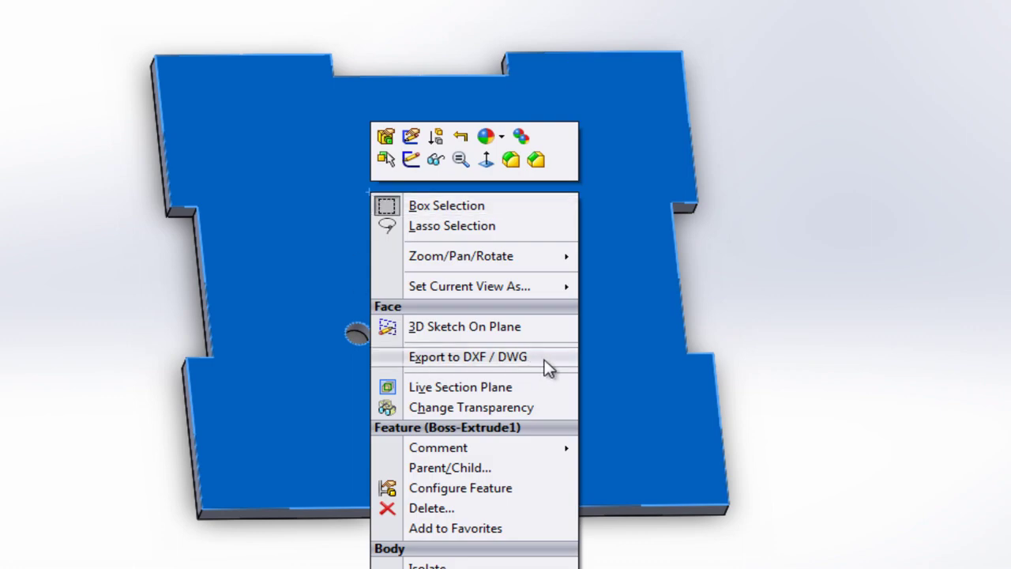
{"action": "left_click", "coordinate": [522, 360]}
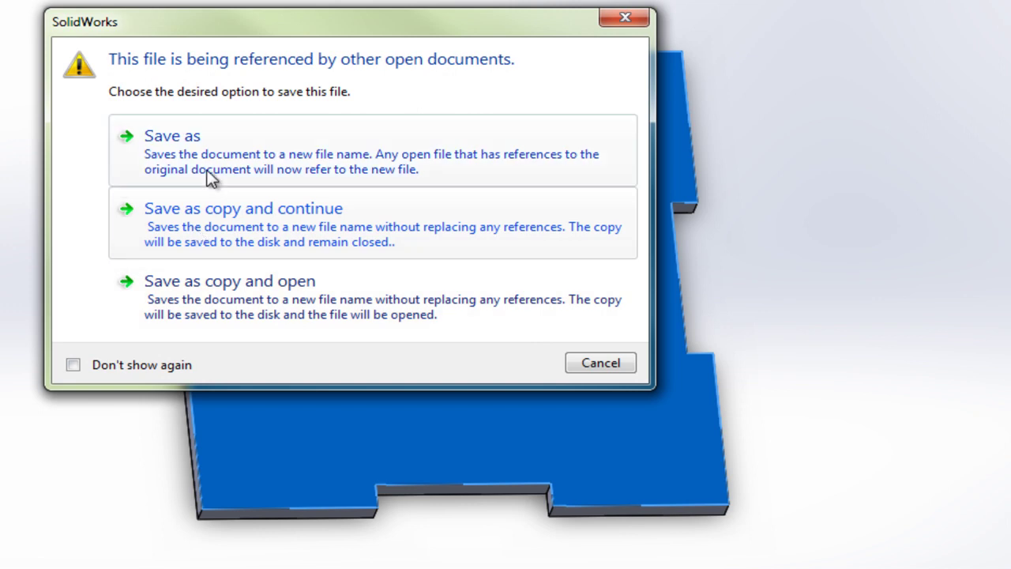
{"action": "left_click", "coordinate": [251, 161]}
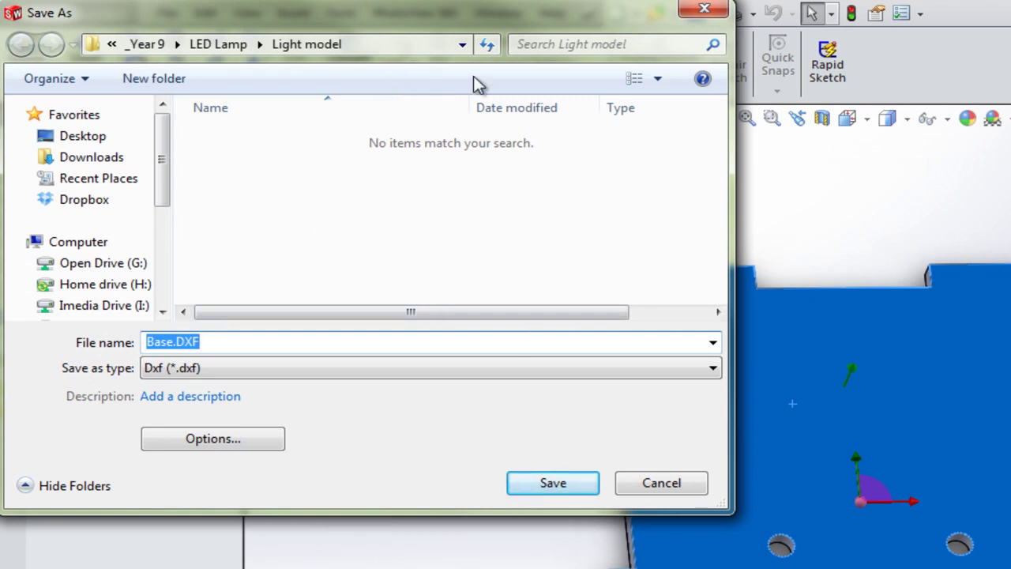
Create a '2D LED parts' folder in H:\SandC and save Base.DXF into it.
{"action": "left_click", "coordinate": [126, 286]}
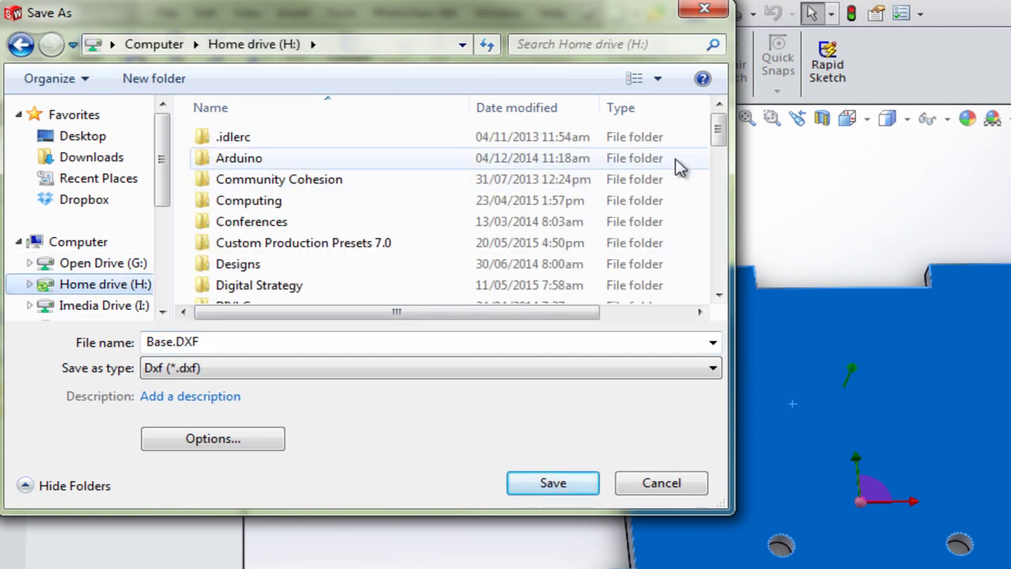
{"action": "left_click_drag", "start_coordinate": [713, 136], "coordinate": [717, 269]}
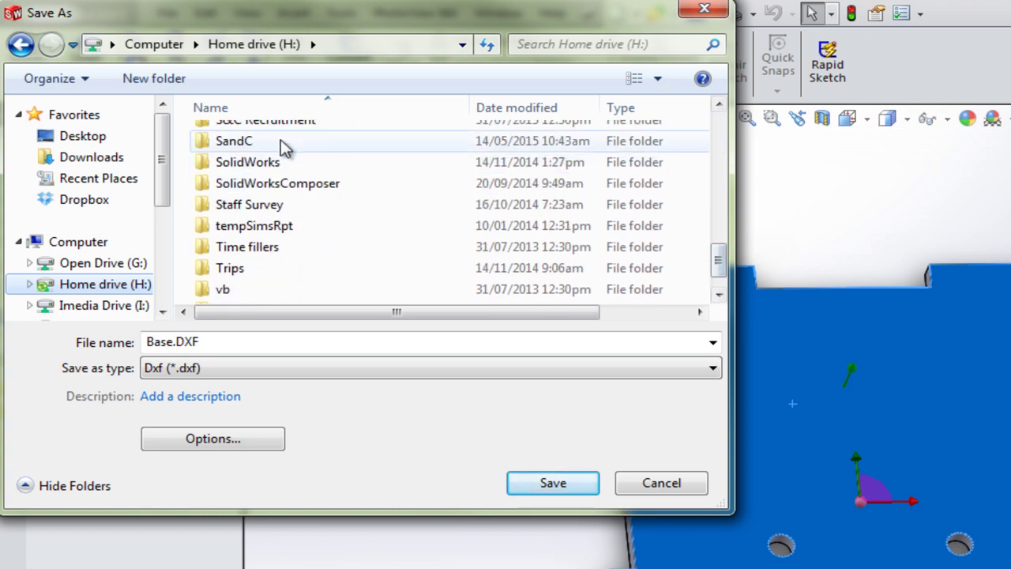
{"action": "double_click", "coordinate": [286, 147]}
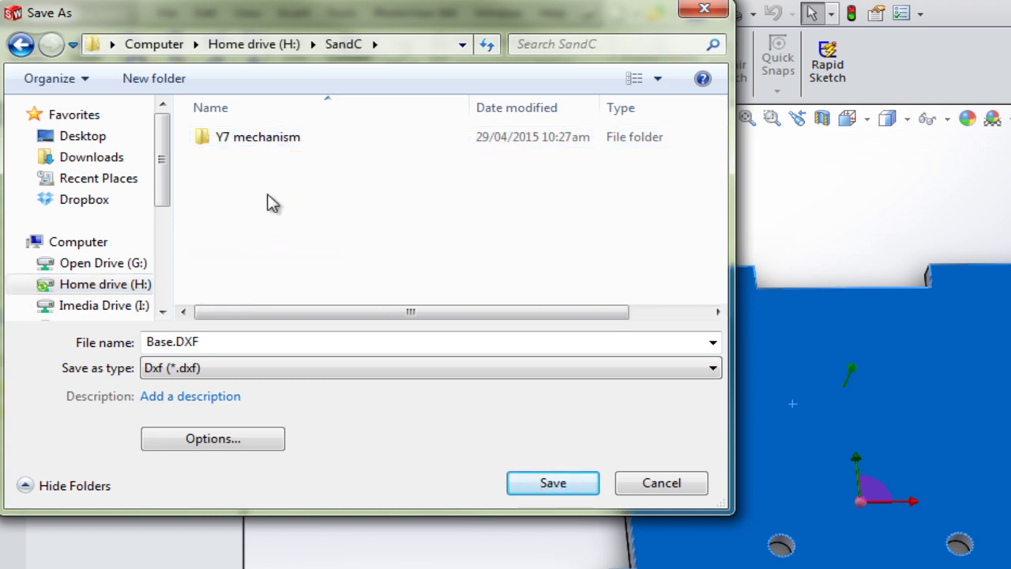
{"action": "right_click", "coordinate": [267, 198]}
{"action": "mouse_move", "coordinate": [434, 381]}
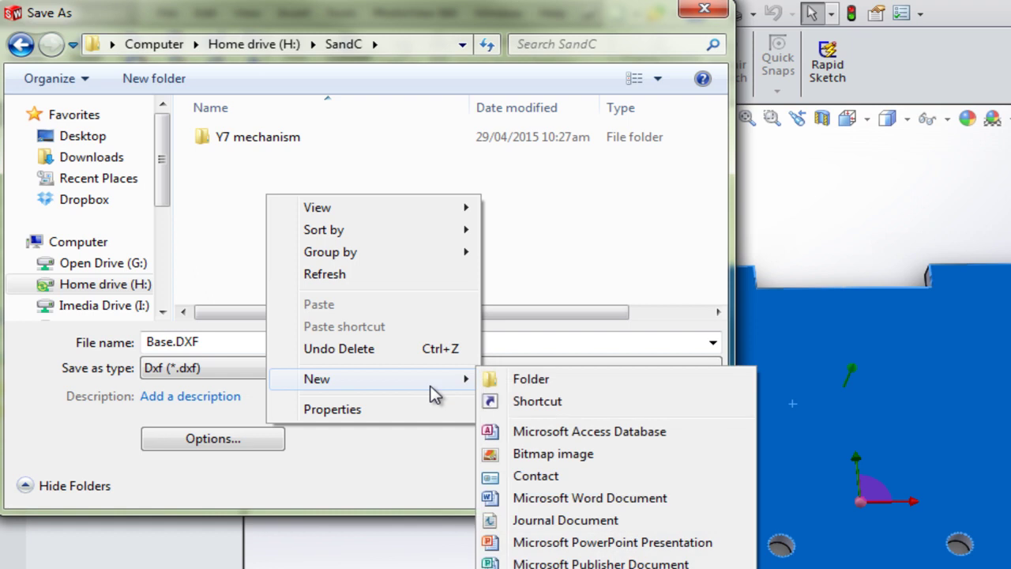
{"action": "left_click", "coordinate": [517, 383]}
{"action": "type", "text": "2D"}
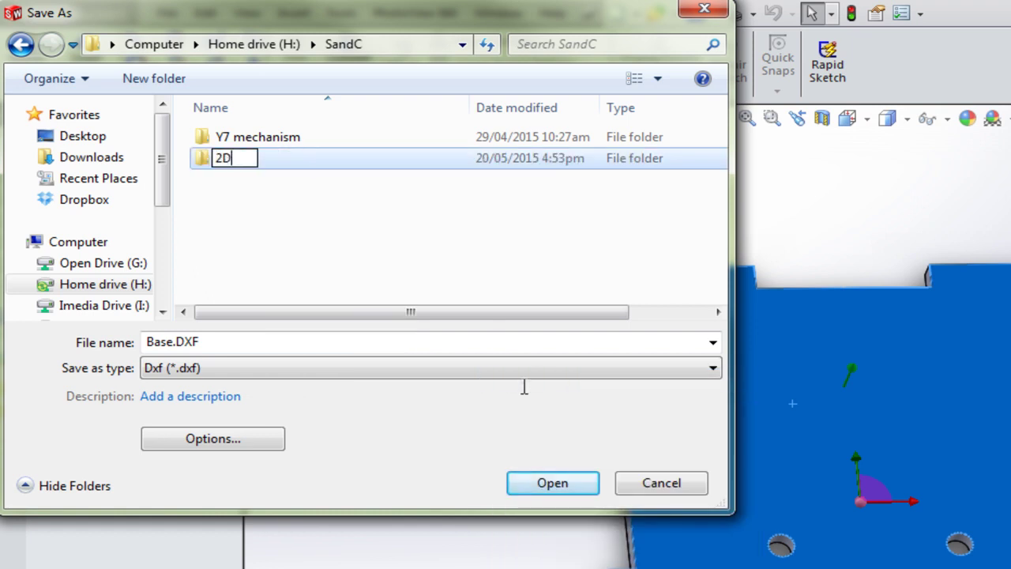
{"action": "type", "text": " LED parts"}
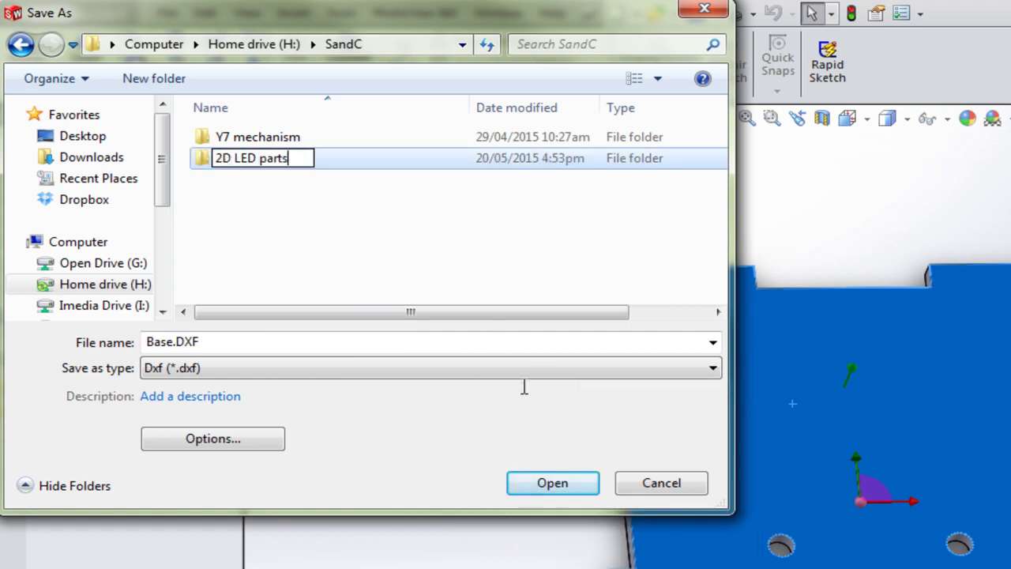
{"action": "key", "text": "Return"}
{"action": "key", "text": "Return"}
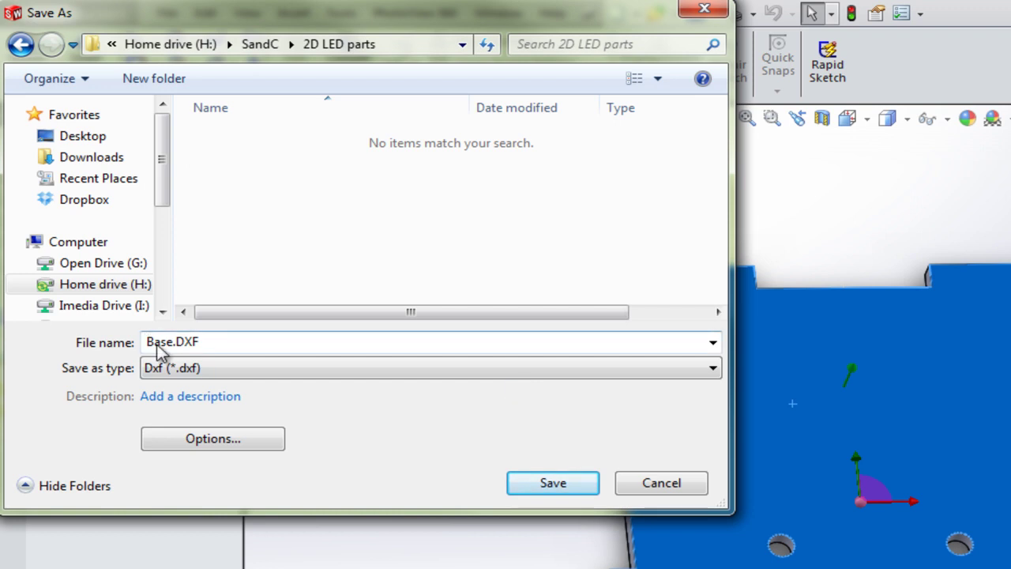
{"action": "left_click", "coordinate": [553, 483]}
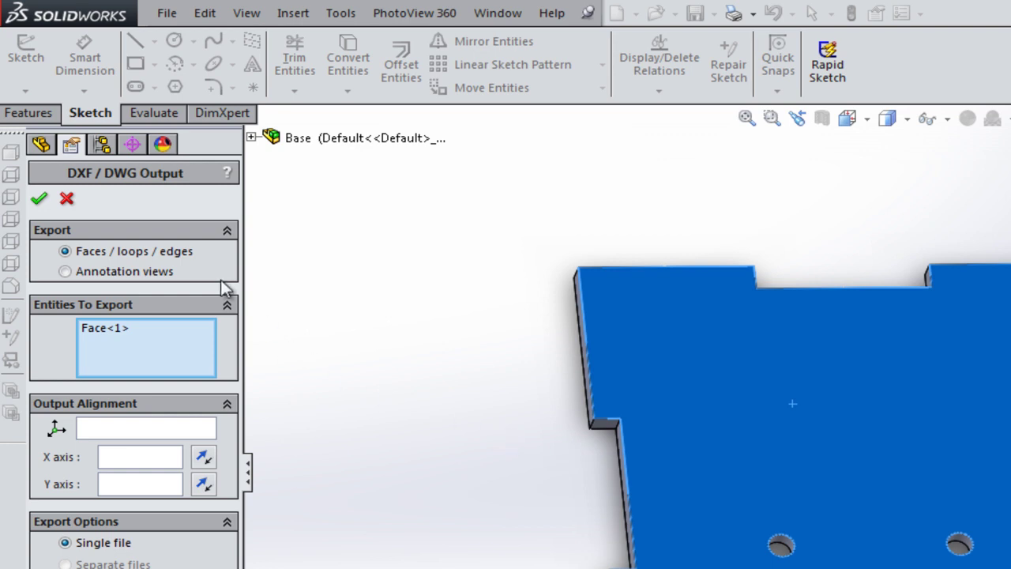
Confirm the Face<1> DXF output settings and save the cleaned-up base outline.
{"action": "left_click", "coordinate": [40, 201]}
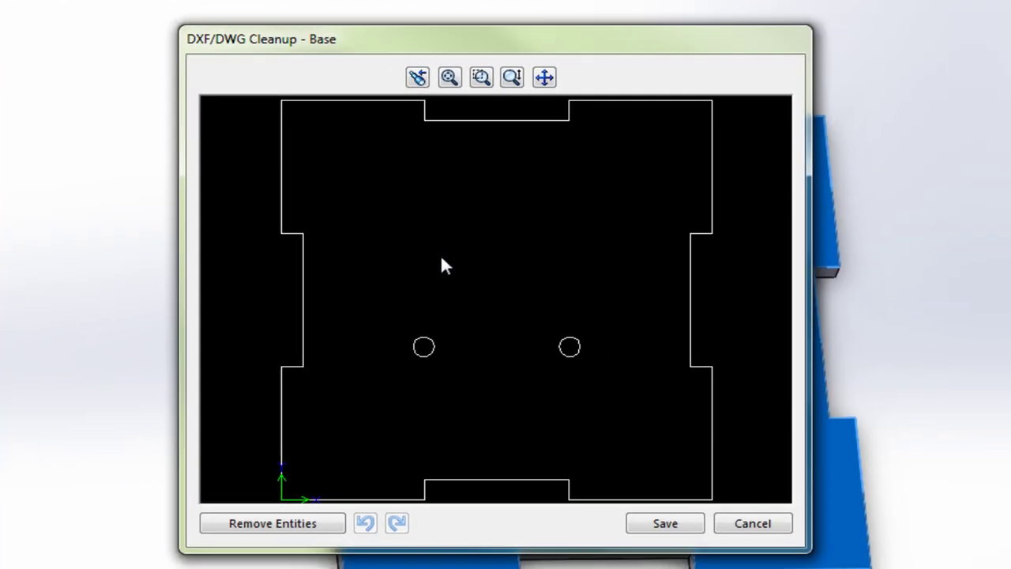
{"action": "left_click", "coordinate": [664, 524]}
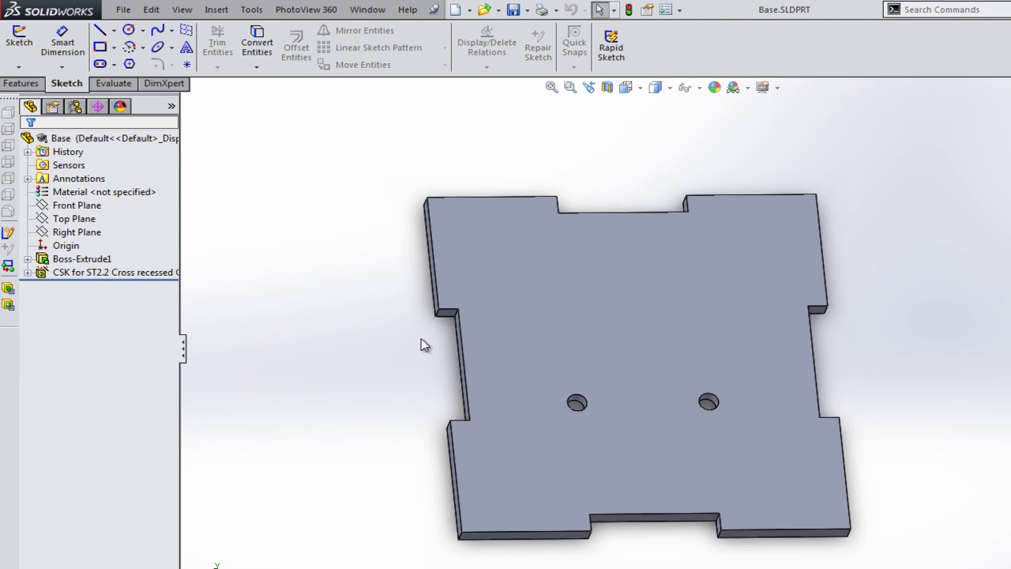
Close the Base part and open Side B 1.SLDPRT from the recent files.
{"action": "left_click", "coordinate": [123, 10]}
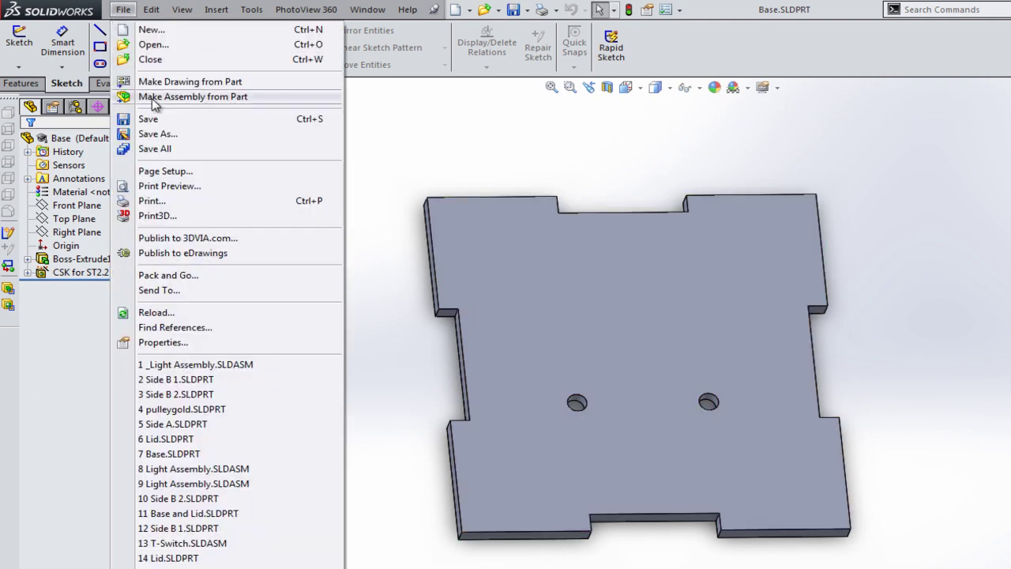
{"action": "left_click", "coordinate": [150, 60]}
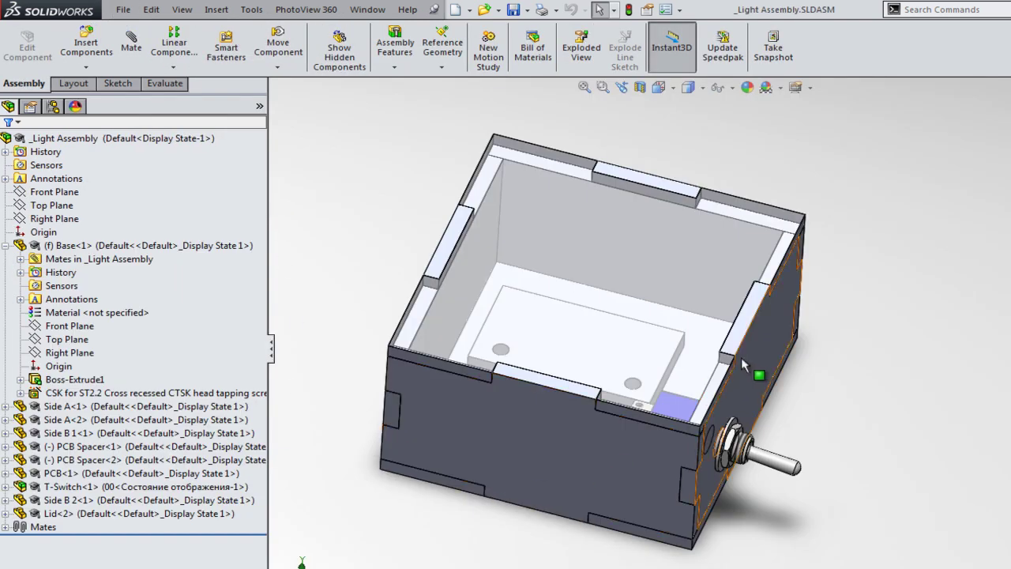
{"action": "left_click", "coordinate": [123, 10]}
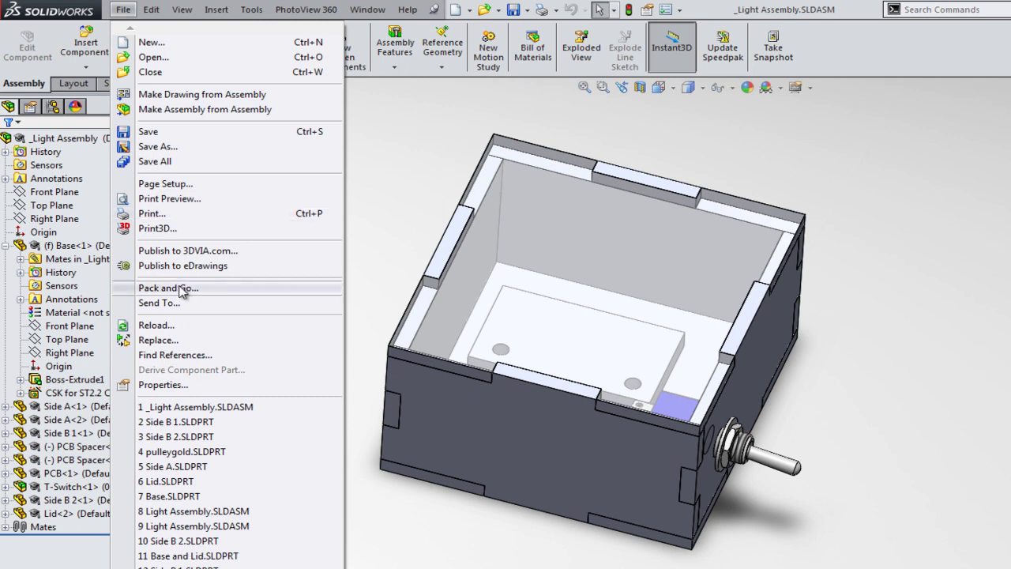
{"action": "left_click", "coordinate": [181, 422]}
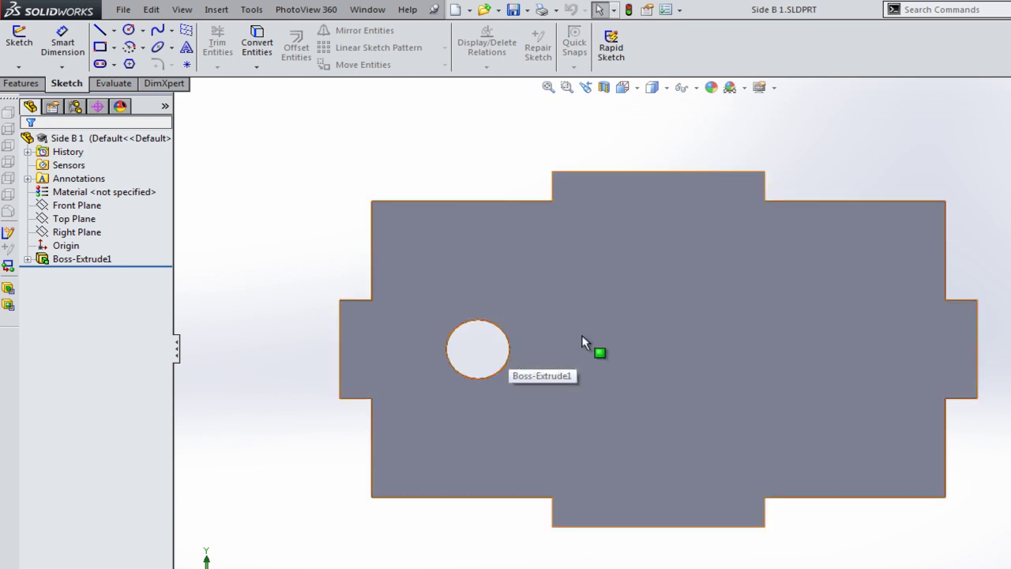
Export the Side B 1 flat face to DXF as a separate copy.
{"action": "left_click", "coordinate": [712, 304]}
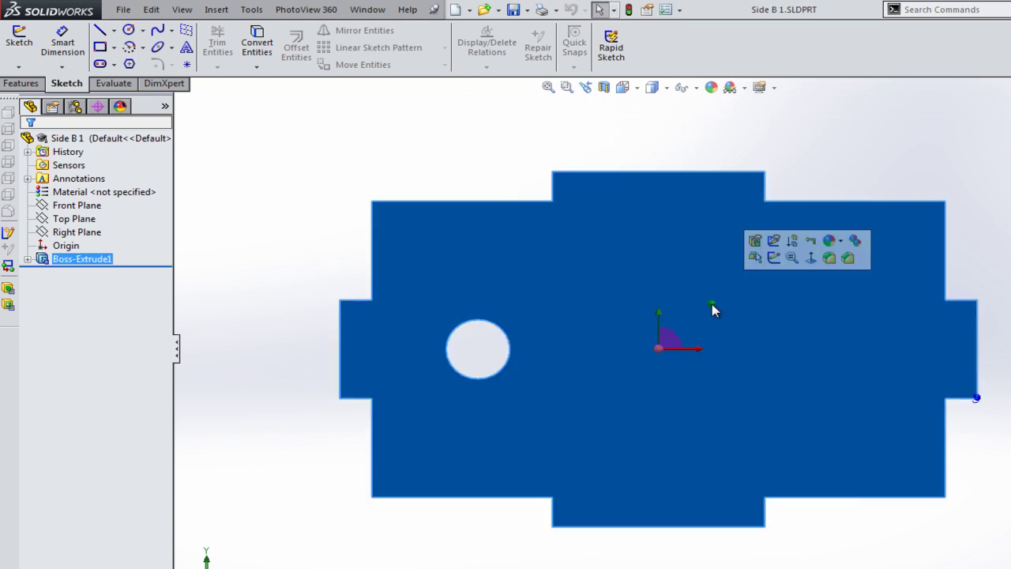
{"action": "right_click", "coordinate": [816, 332]}
{"action": "left_click", "coordinate": [872, 475]}
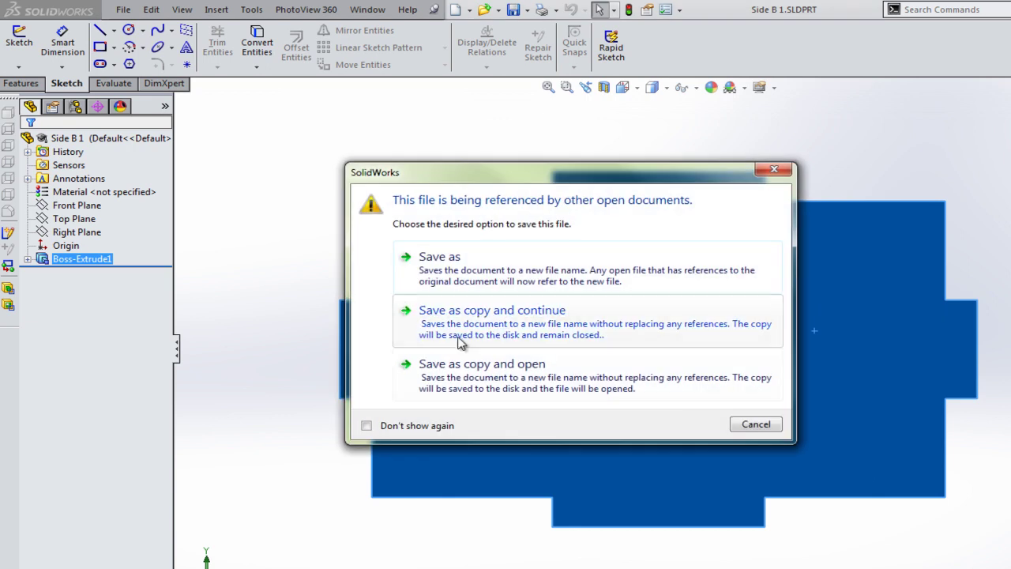
{"action": "left_click", "coordinate": [440, 258]}
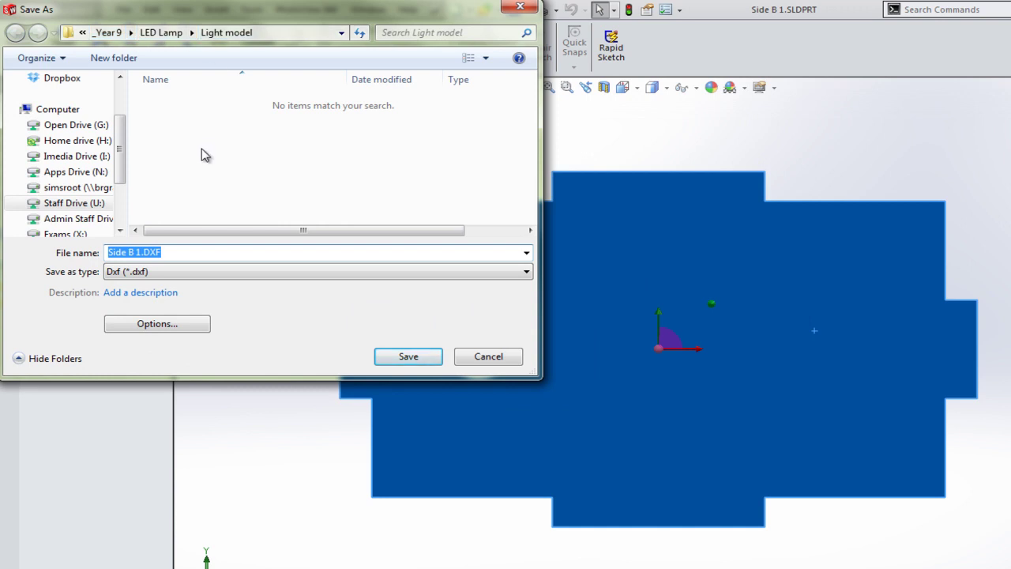
Save Side B 1.DXF into H:\SandC\2D LED parts and confirm the cleanup output.
{"action": "left_click", "coordinate": [83, 140]}
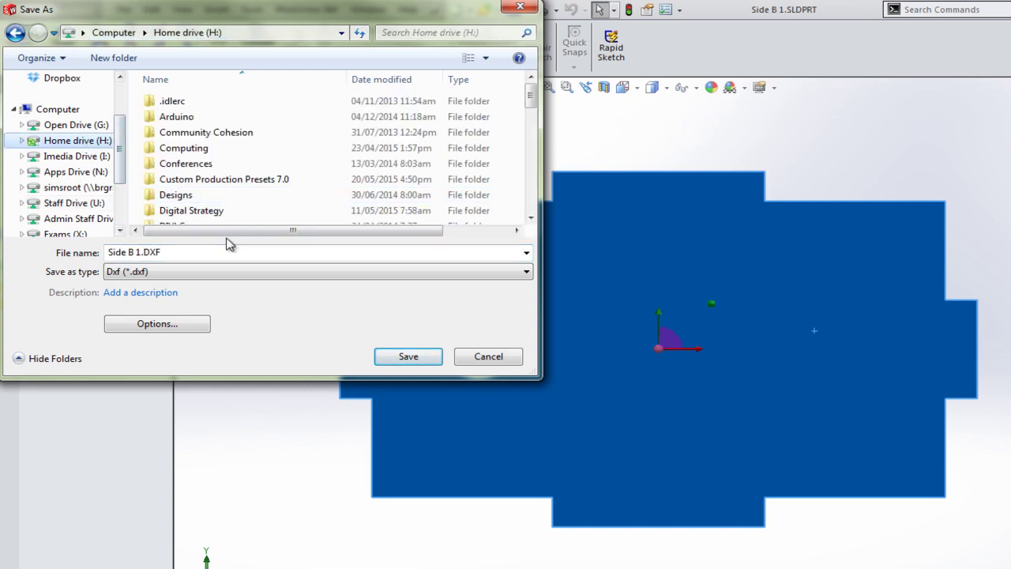
{"action": "scroll", "coordinate": [227, 197], "scroll_direction": "down", "scroll_amount": 10}
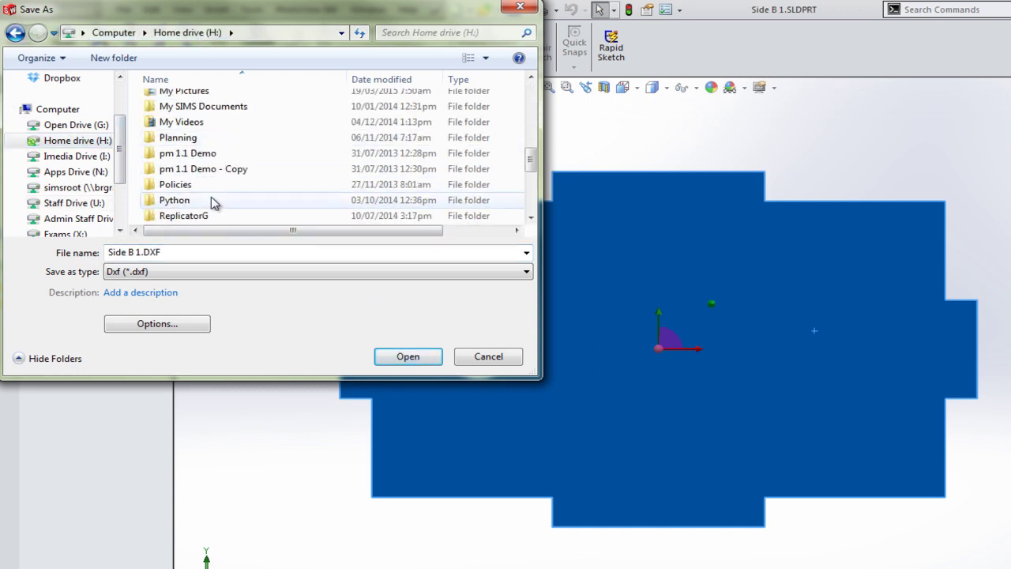
{"action": "double_click", "coordinate": [169, 124]}
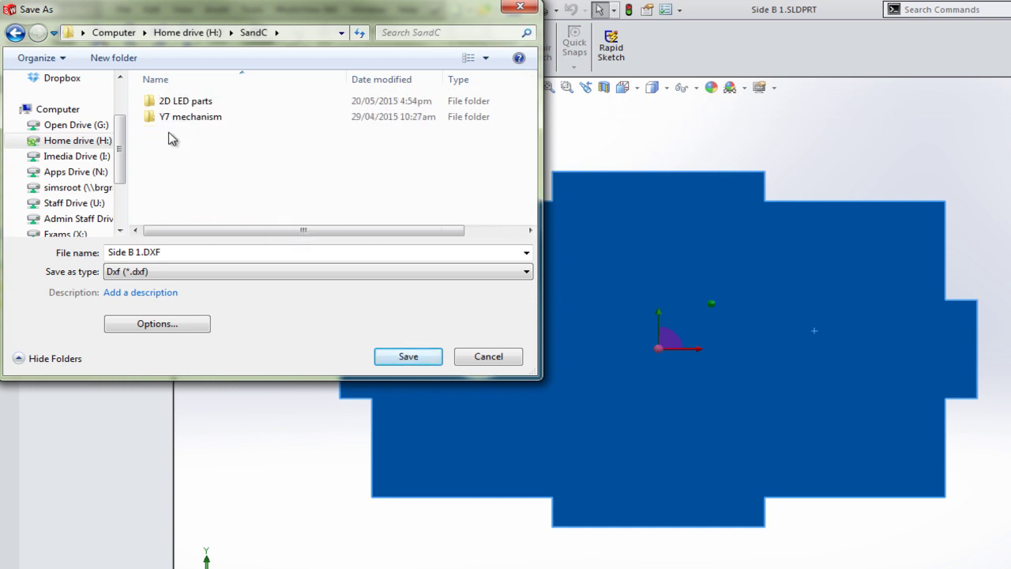
{"action": "double_click", "coordinate": [203, 108]}
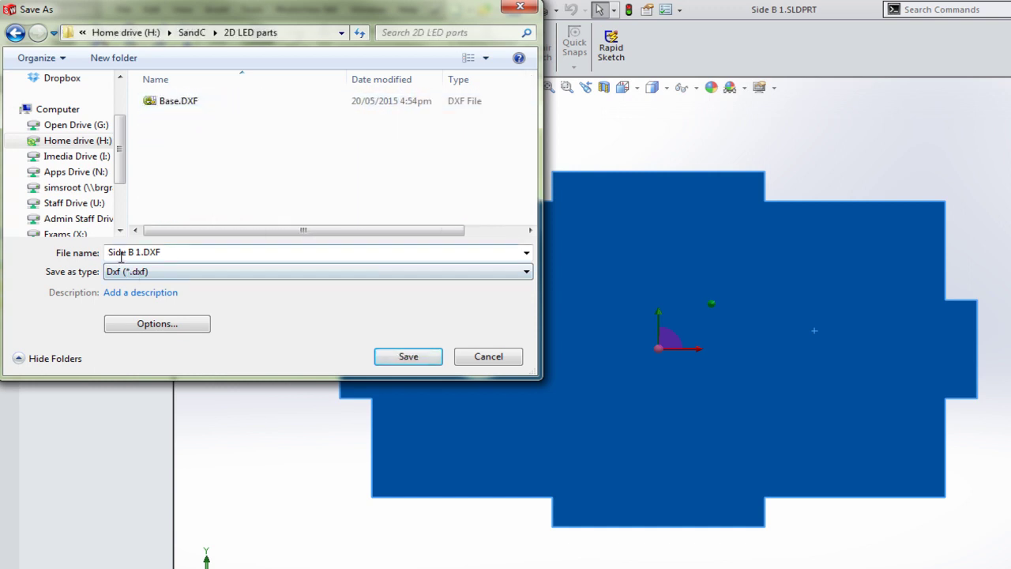
{"action": "left_click", "coordinate": [406, 357]}
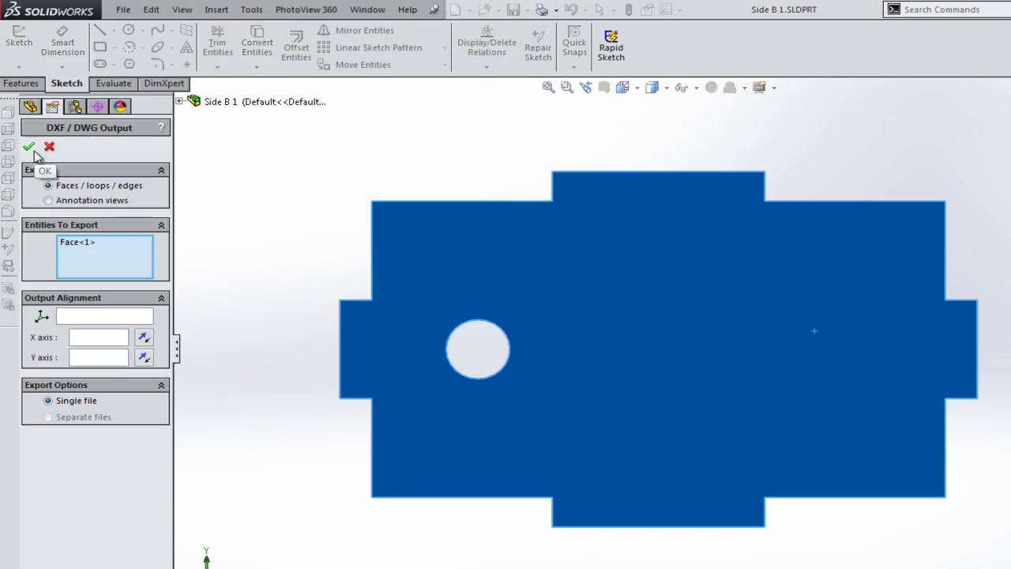
{"action": "left_click", "coordinate": [32, 149]}
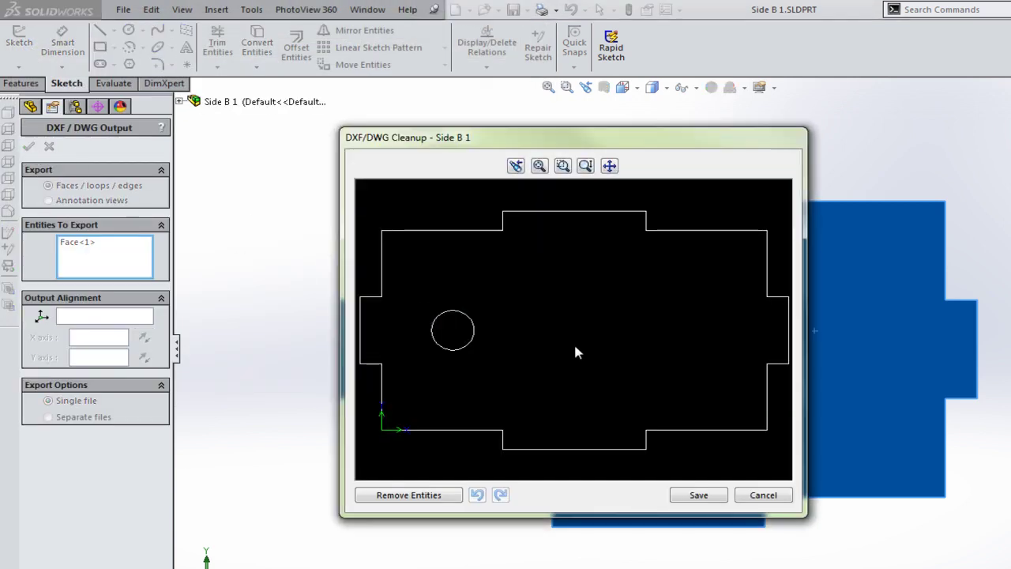
{"action": "left_click", "coordinate": [698, 496]}
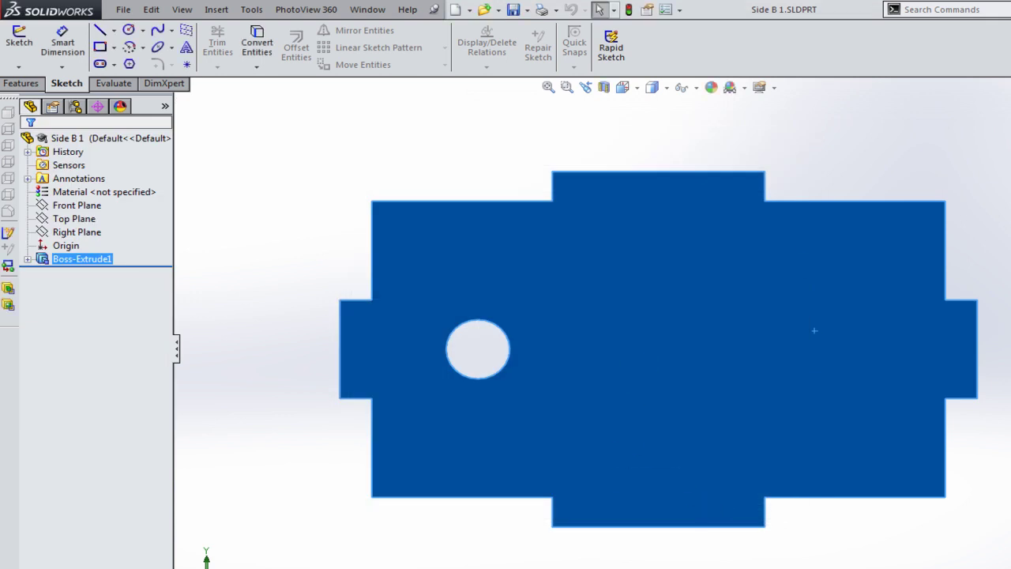
Switch from Side B 1 to the Light assembly document with Ctrl+Tab.
{"action": "key", "text": "ctrl+Tab"}
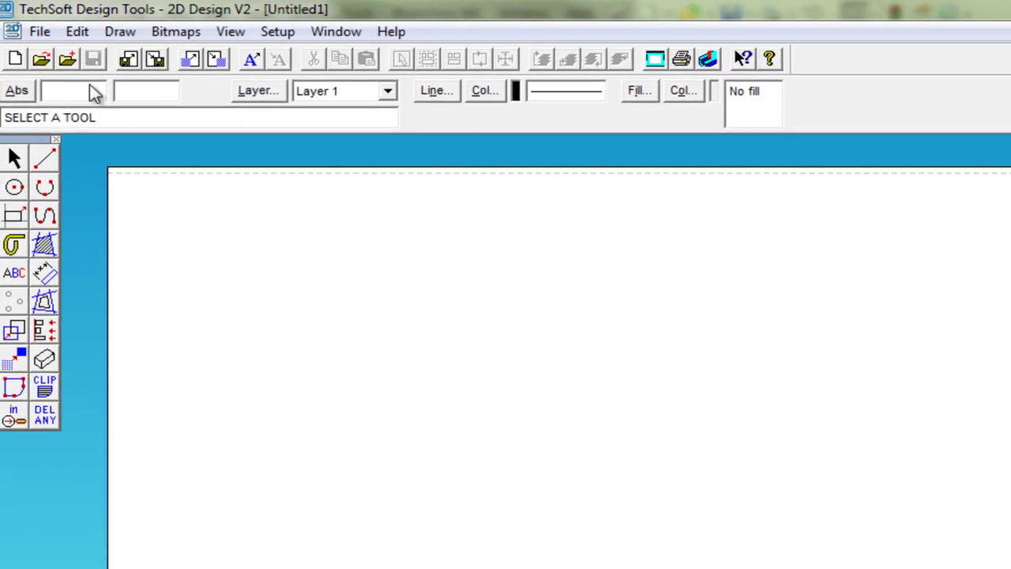
Import Base.DXF from H:\SandC\2D LED parts into the drawing.
{"action": "left_click", "coordinate": [41, 33]}
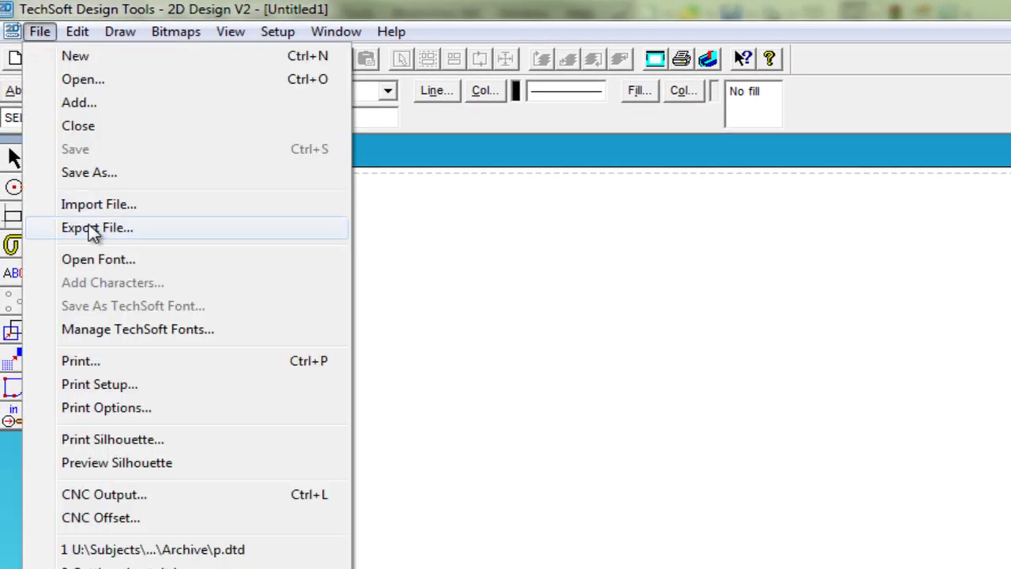
{"action": "left_click", "coordinate": [107, 203]}
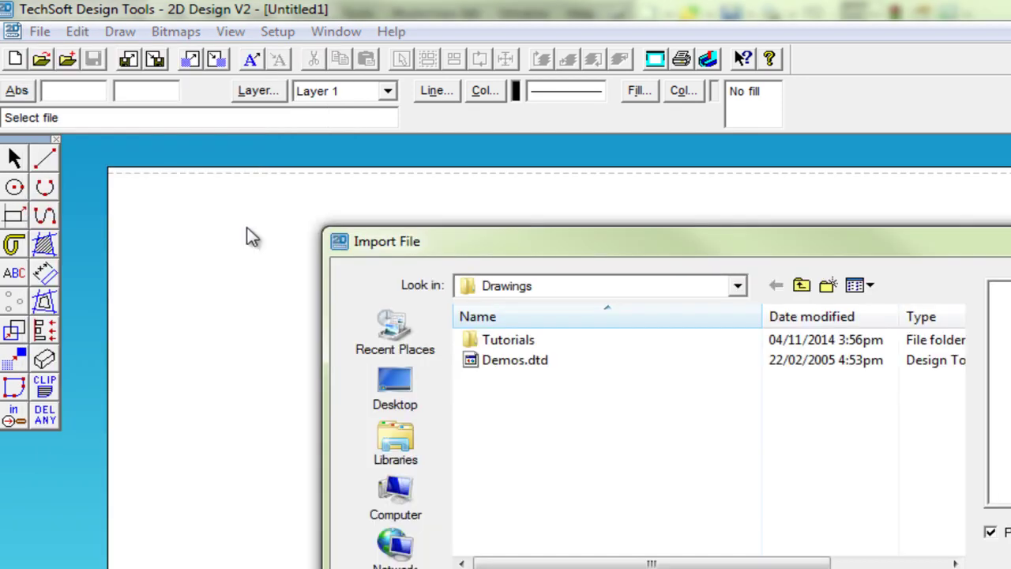
{"action": "left_click", "coordinate": [497, 286]}
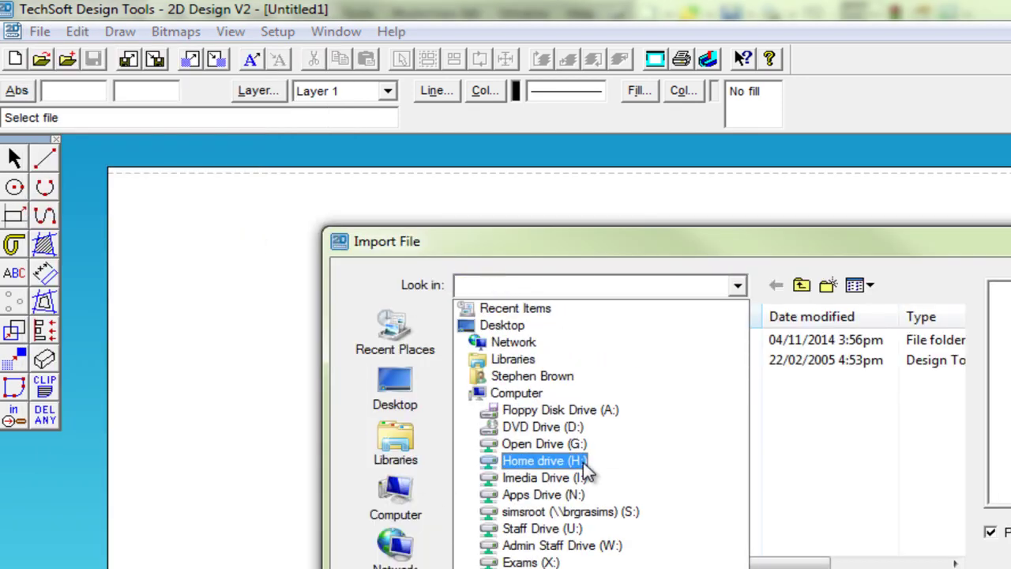
{"action": "left_click", "coordinate": [583, 462]}
{"action": "left_click", "coordinate": [583, 462]}
{"action": "scroll", "coordinate": [583, 466], "scroll_direction": "down", "scroll_amount": 5}
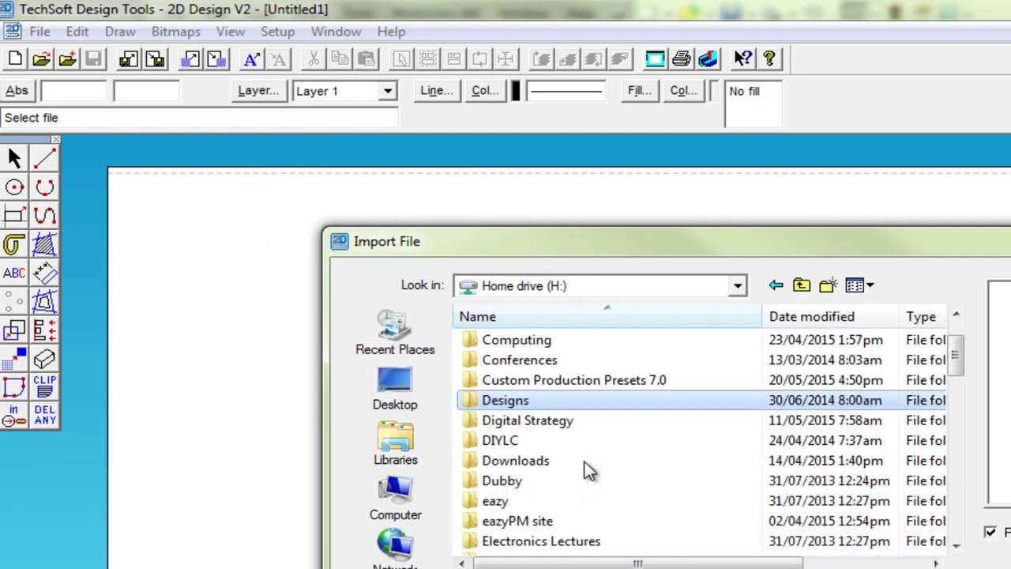
{"action": "scroll", "coordinate": [589, 466], "scroll_direction": "down", "scroll_amount": 4}
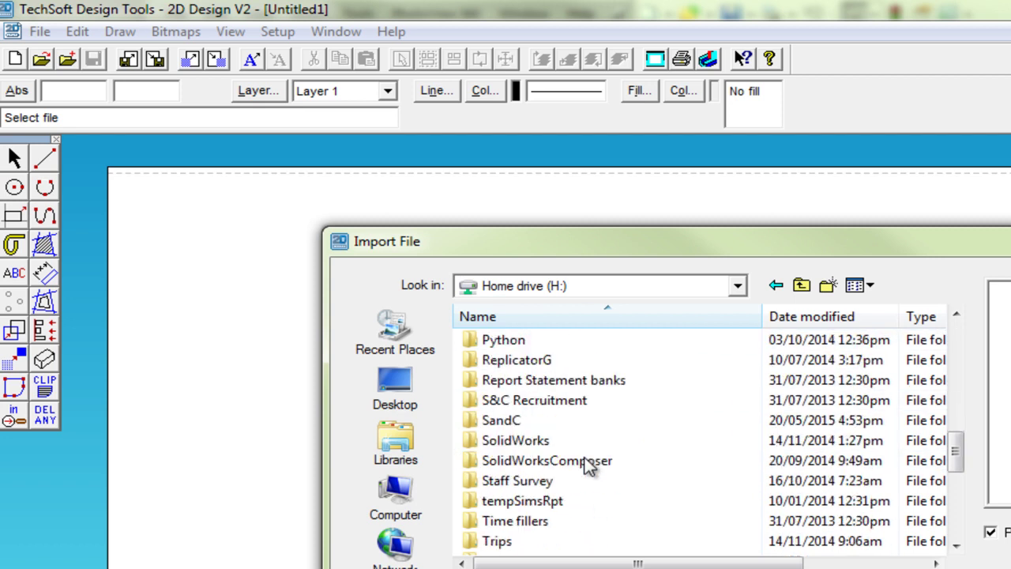
{"action": "double_click", "coordinate": [513, 421]}
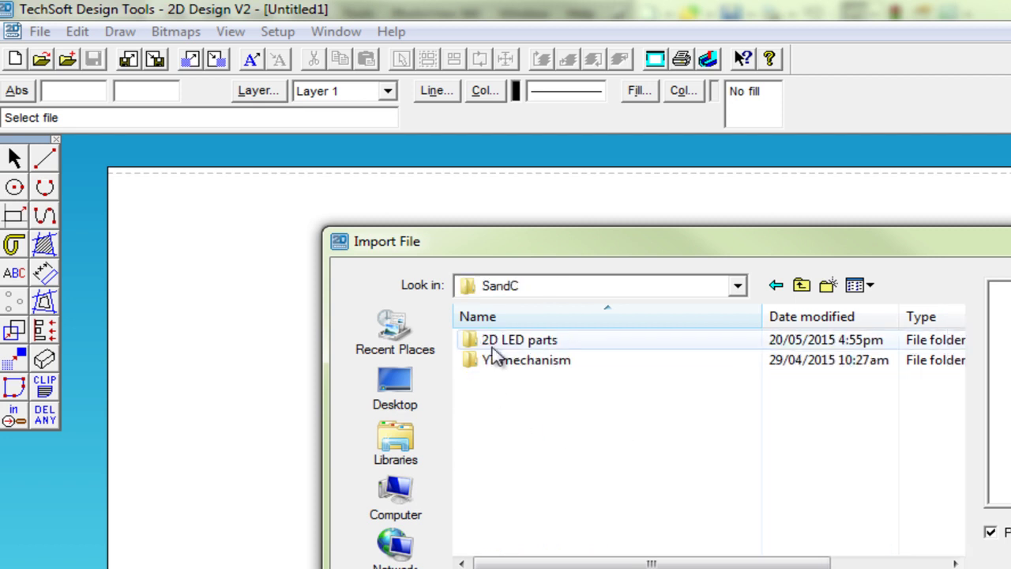
{"action": "double_click", "coordinate": [521, 342]}
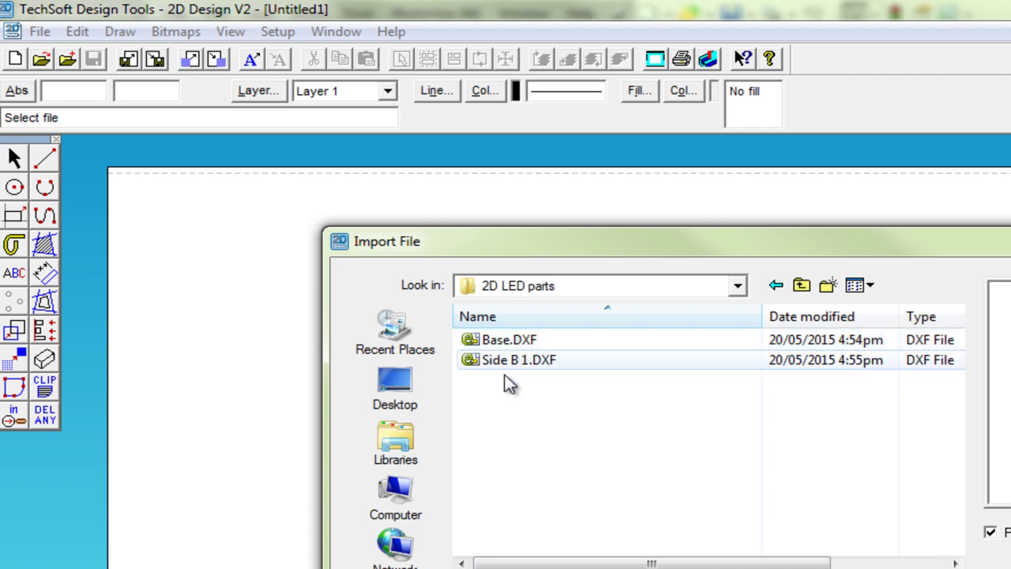
{"action": "double_click", "coordinate": [502, 341]}
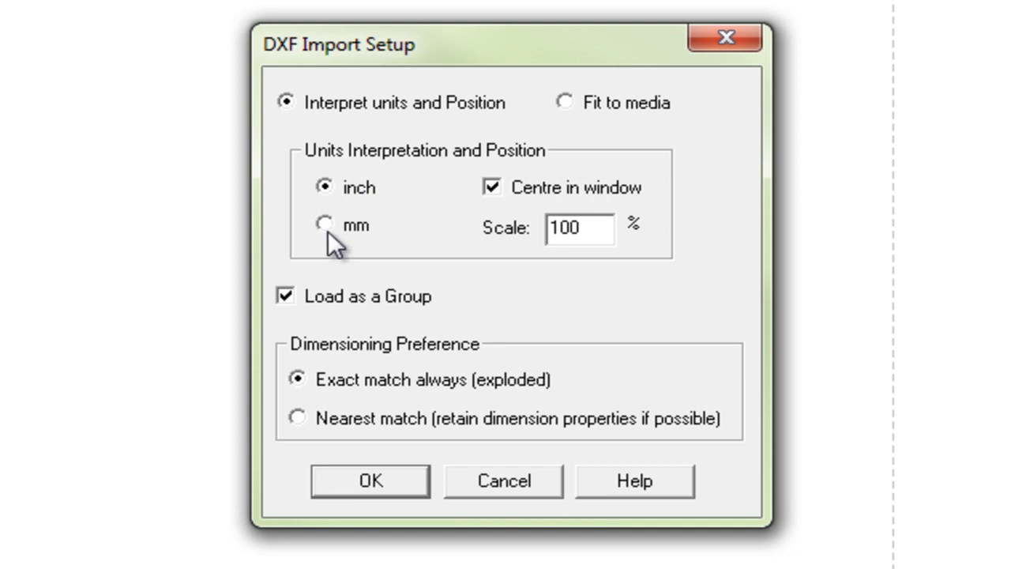
Read the base import in millimetres and move the part to the sheet's top-left corner.
{"action": "left_click", "coordinate": [325, 225]}
{"action": "left_click", "coordinate": [355, 477]}
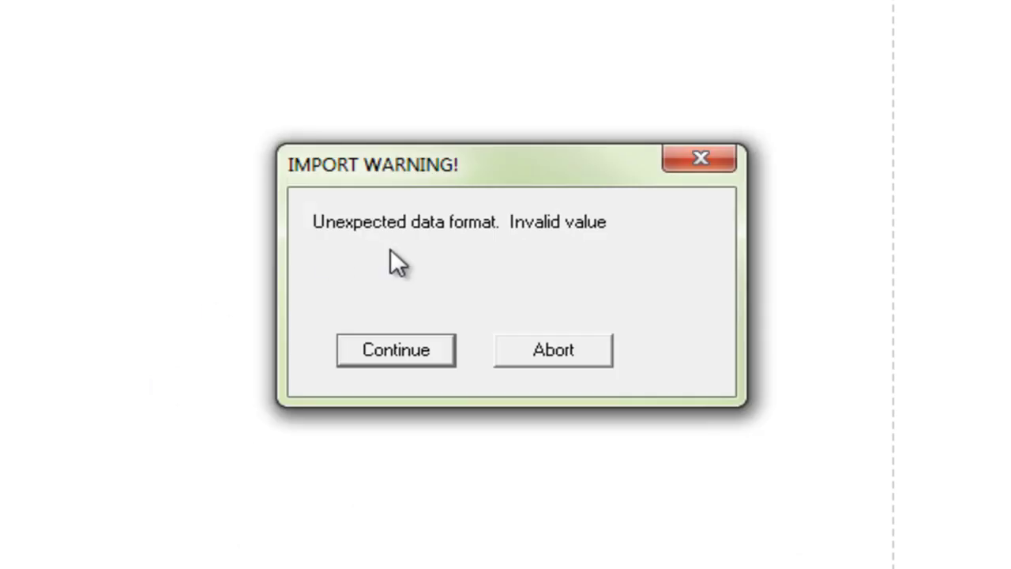
{"action": "left_click", "coordinate": [403, 355]}
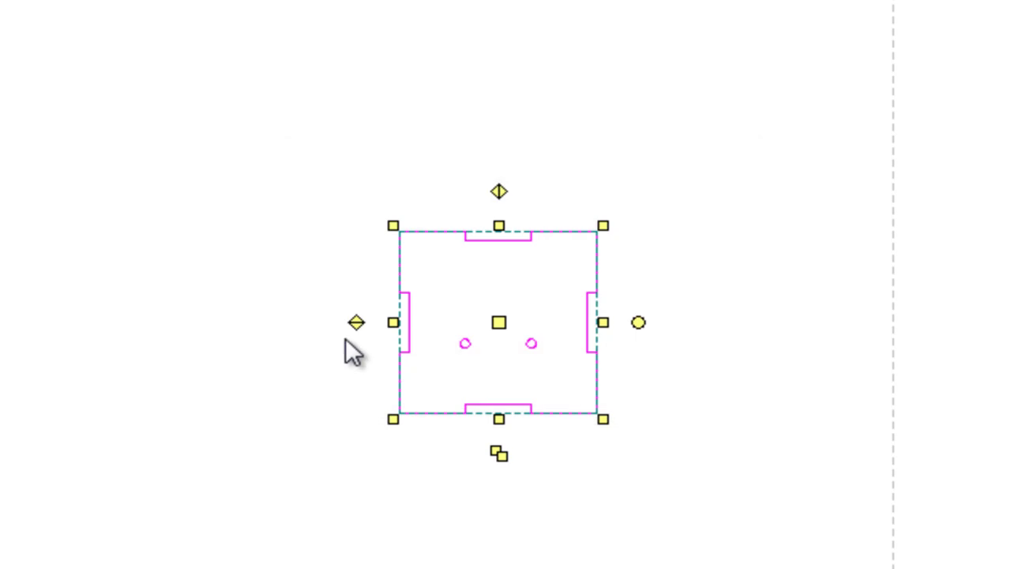
{"action": "left_click_drag", "start_coordinate": [501, 306], "coordinate": [77, 141]}
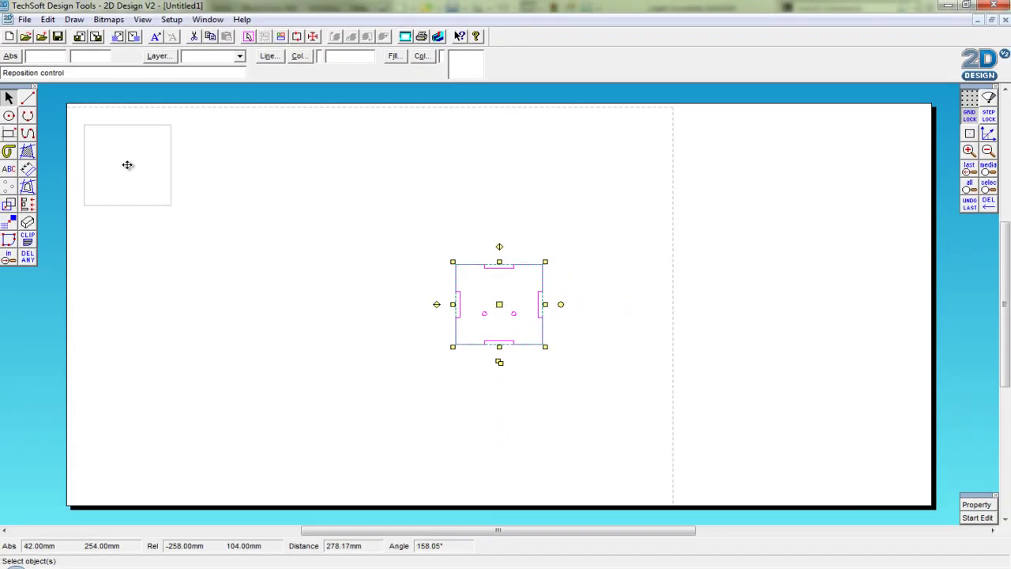
{"action": "left_click", "coordinate": [288, 210]}
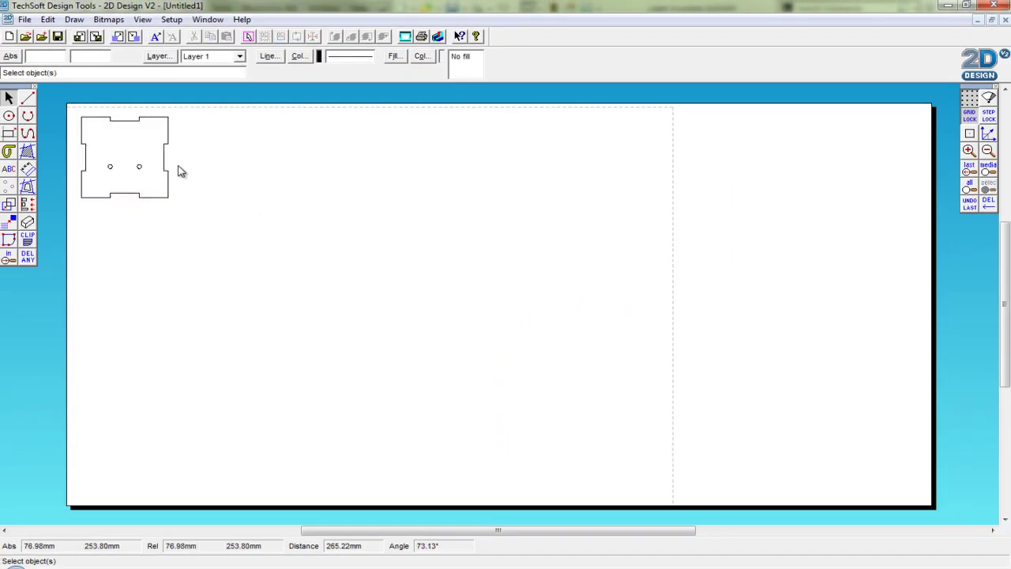
Import Side B 1.DXF in millimetres and place it toward the left of the sheet.
{"action": "left_click", "coordinate": [24, 19]}
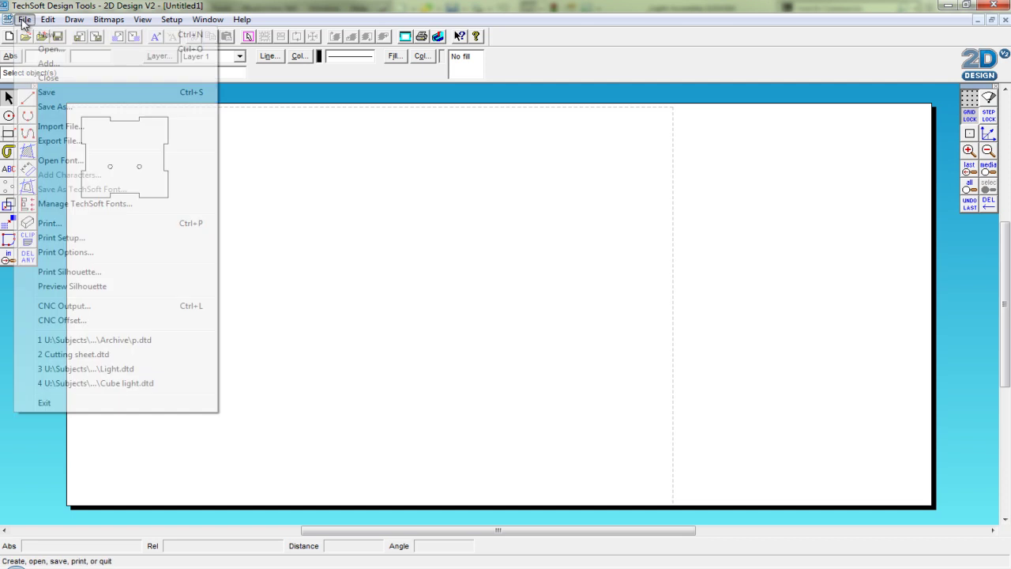
{"action": "left_click", "coordinate": [62, 126]}
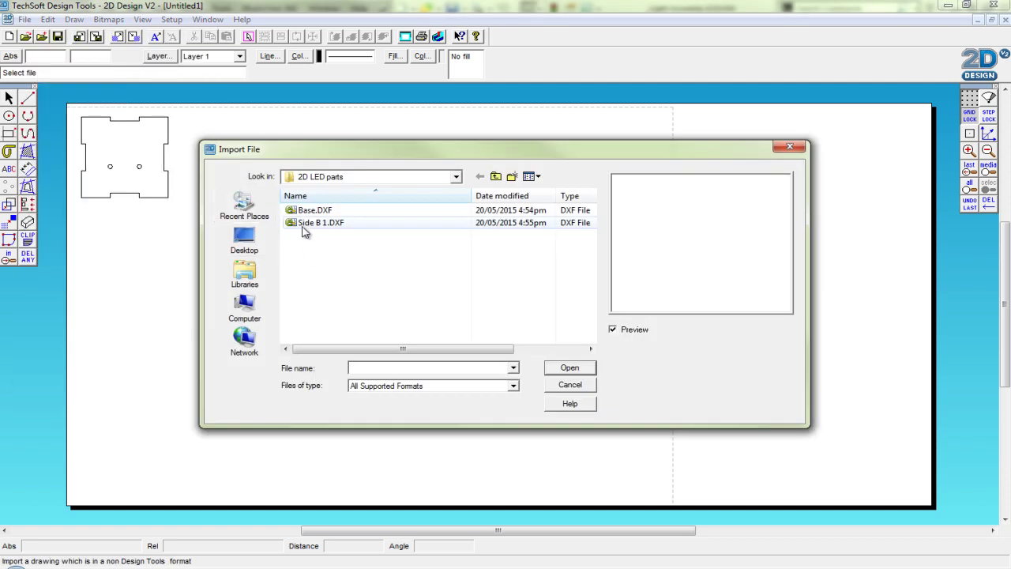
{"action": "left_click", "coordinate": [304, 223]}
{"action": "left_click", "coordinate": [570, 369]}
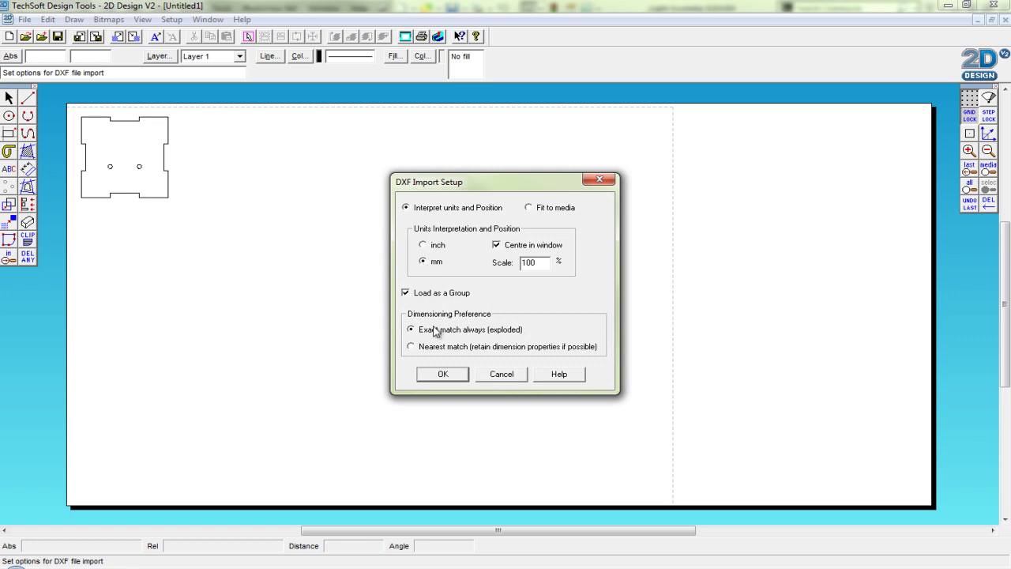
{"action": "left_click", "coordinate": [453, 376]}
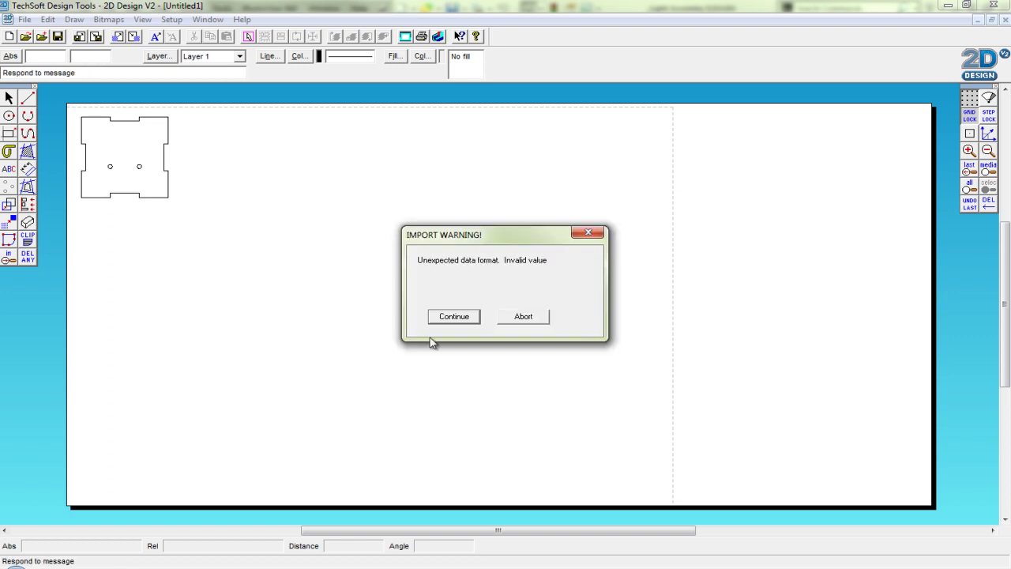
{"action": "left_click", "coordinate": [451, 316]}
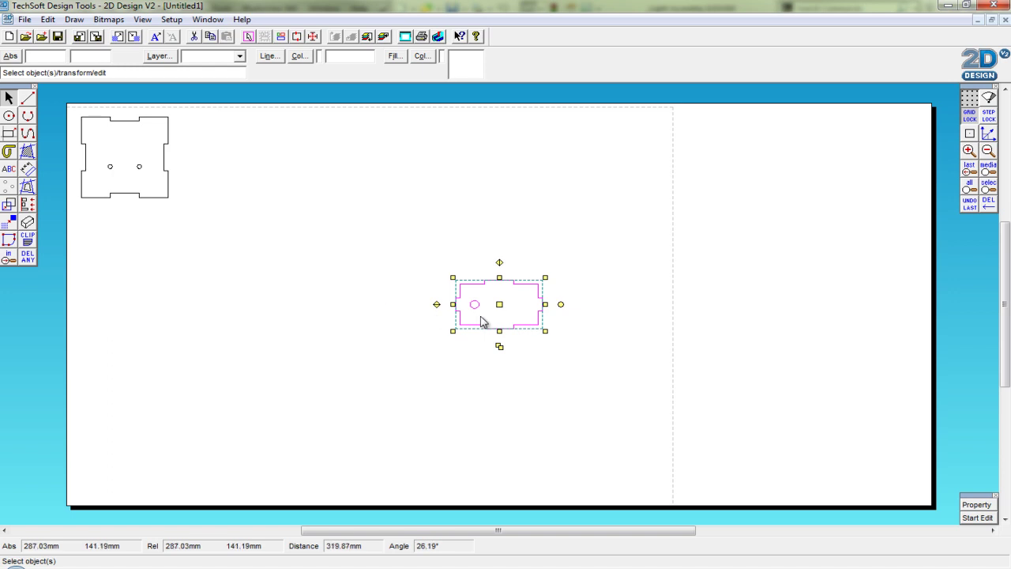
{"action": "left_click_drag", "start_coordinate": [500, 304], "coordinate": [280, 271]}
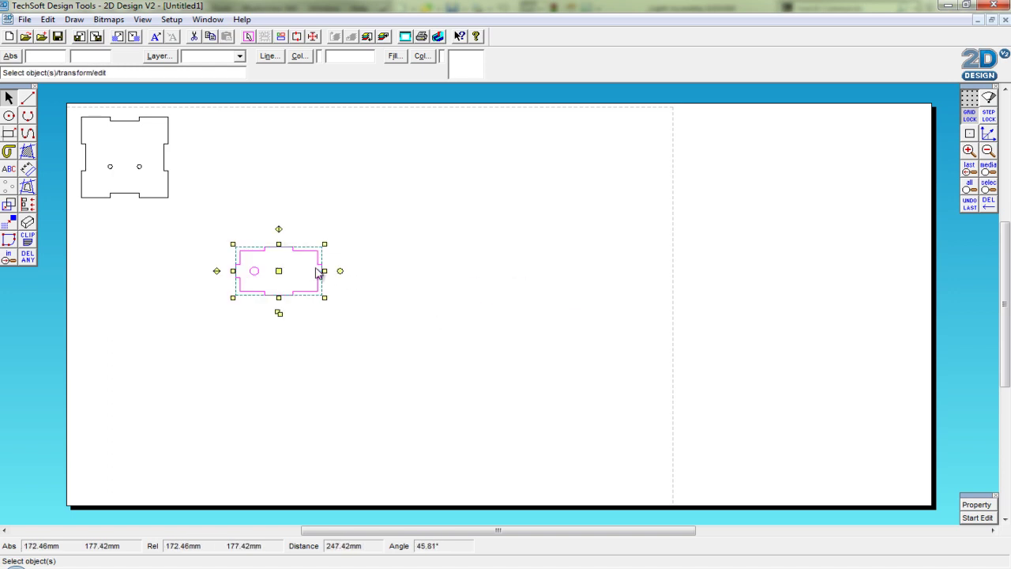
Check the base and side part selections and zoom in on both parts.
{"action": "left_click", "coordinate": [356, 308]}
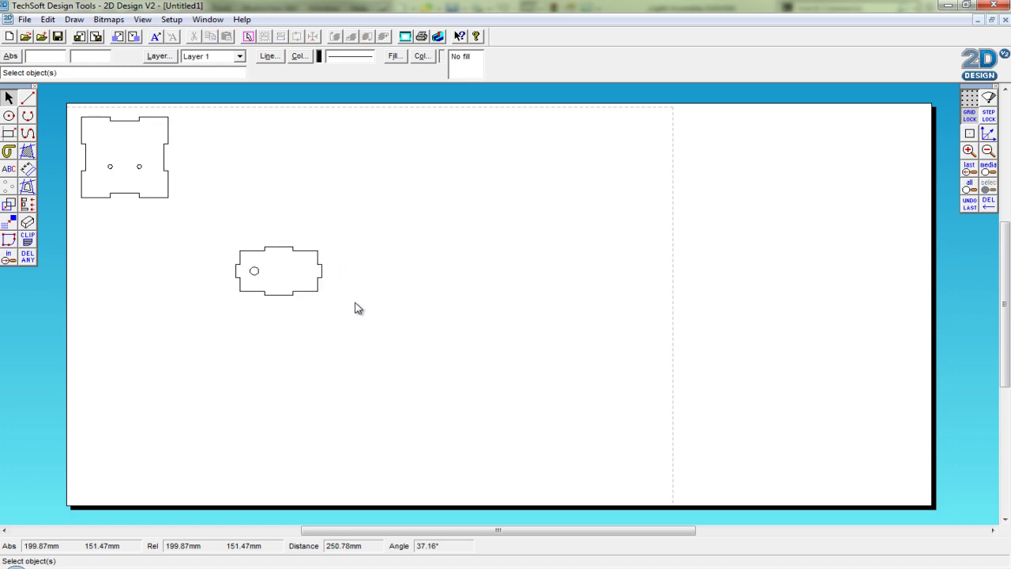
{"action": "left_click", "coordinate": [152, 184]}
{"action": "left_click", "coordinate": [234, 204]}
{"action": "left_click", "coordinate": [266, 257]}
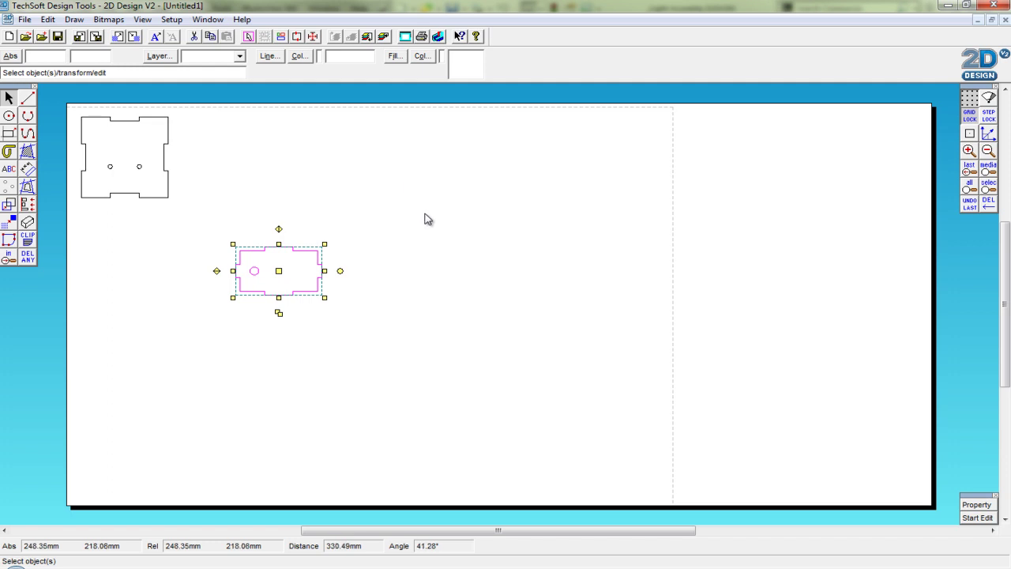
{"action": "left_click", "coordinate": [385, 264]}
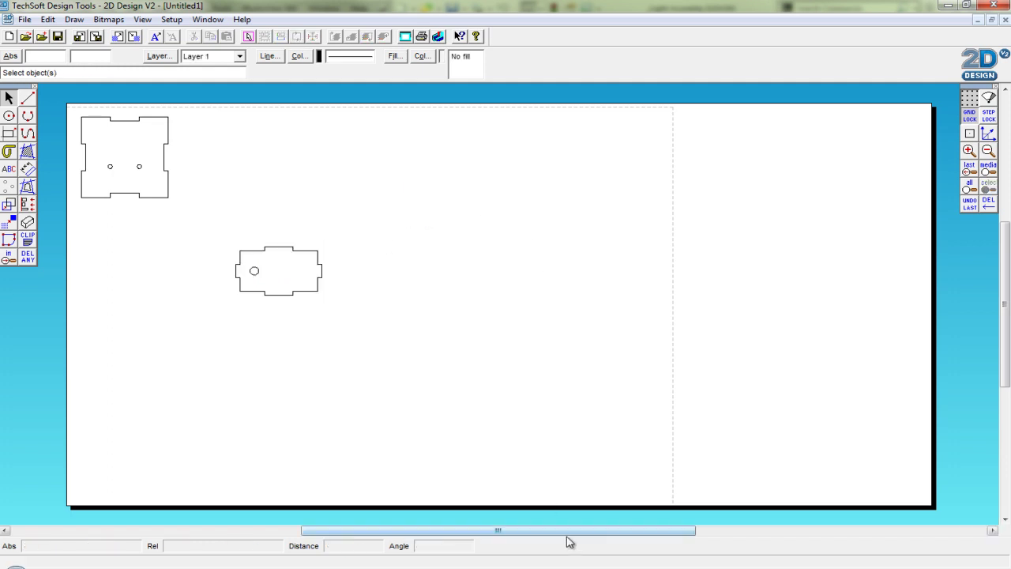
{"action": "left_click_drag", "start_coordinate": [572, 530], "coordinate": [540, 530]}
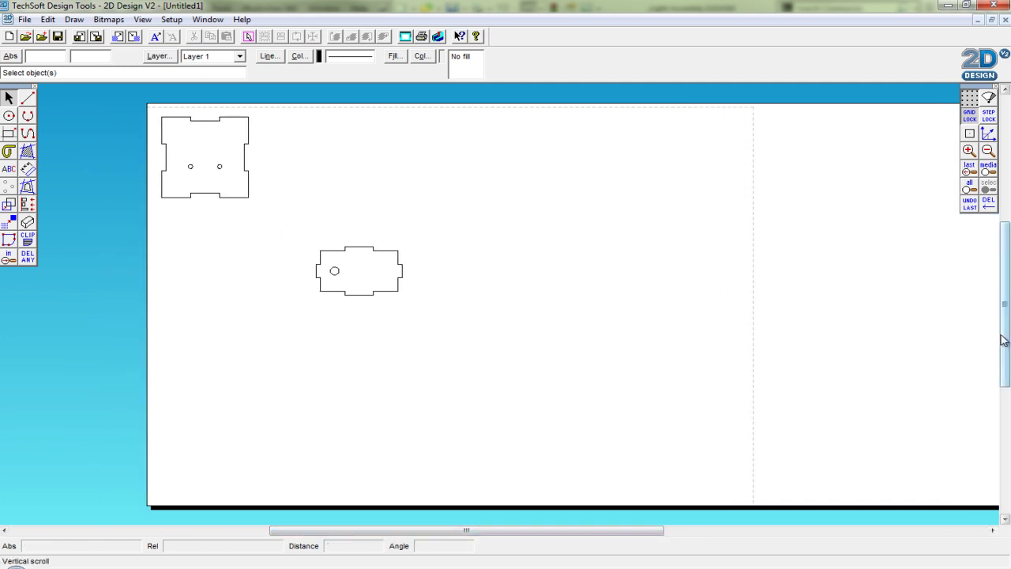
{"action": "left_click_drag", "start_coordinate": [1005, 345], "coordinate": [1005, 317]}
{"action": "left_click", "coordinate": [968, 151]}
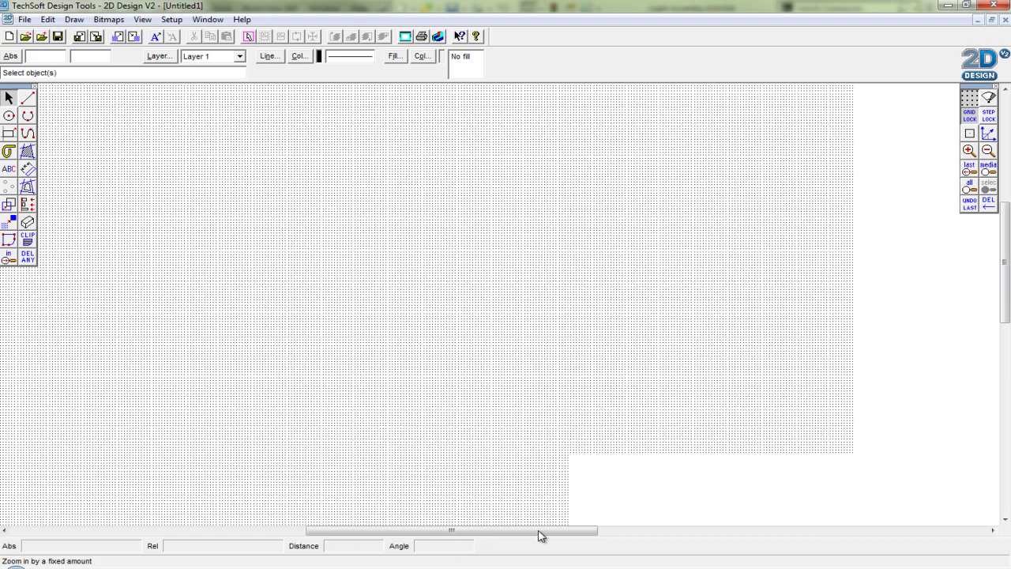
{"action": "left_click_drag", "start_coordinate": [551, 536], "coordinate": [462, 542]}
{"action": "left_click_drag", "start_coordinate": [1003, 294], "coordinate": [1004, 278]}
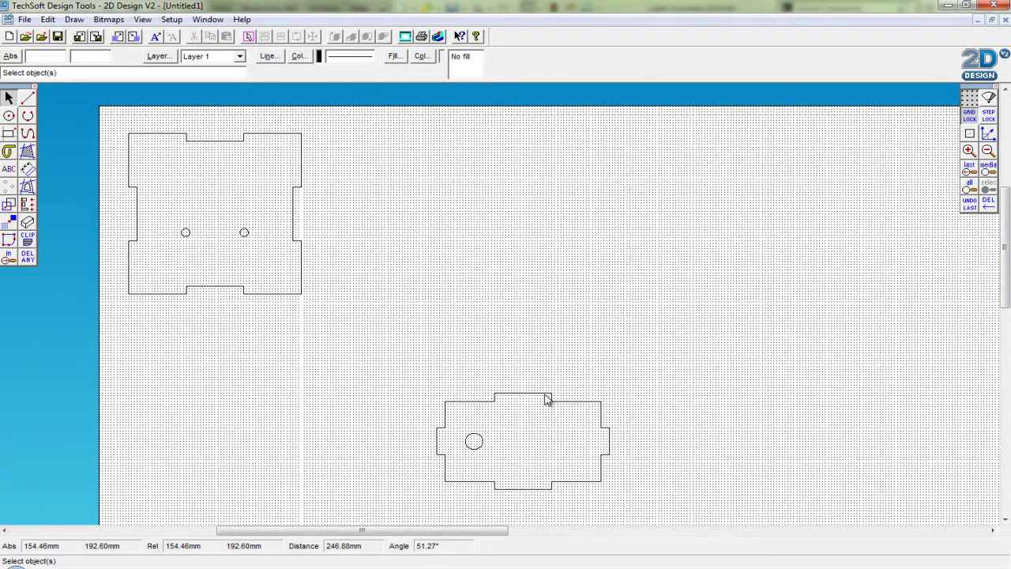
Move the side part directly under the base part, lined up with its left edge.
{"action": "left_click", "coordinate": [547, 399]}
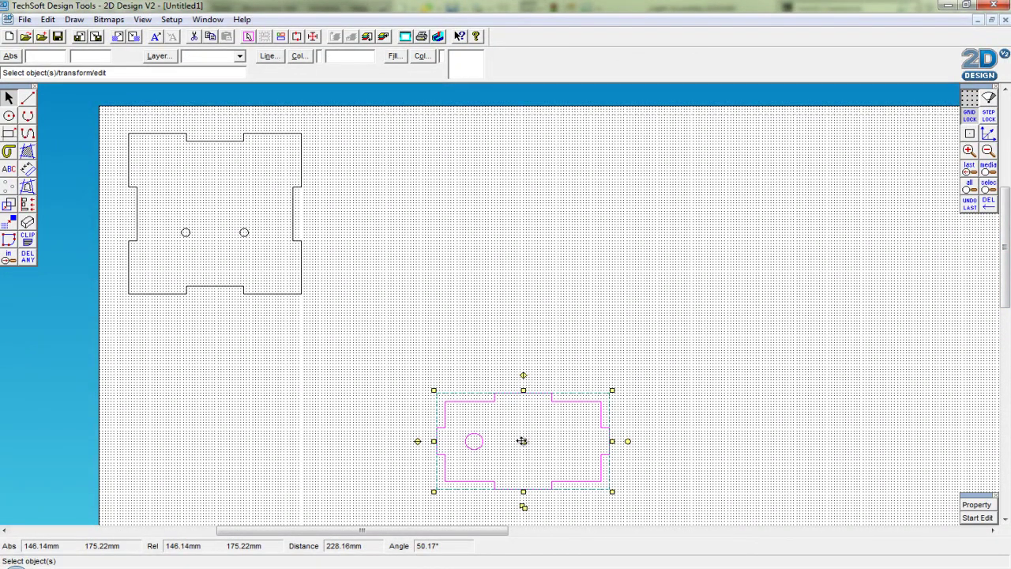
{"action": "left_click_drag", "start_coordinate": [523, 441], "coordinate": [219, 377]}
{"action": "left_click", "coordinate": [377, 375]}
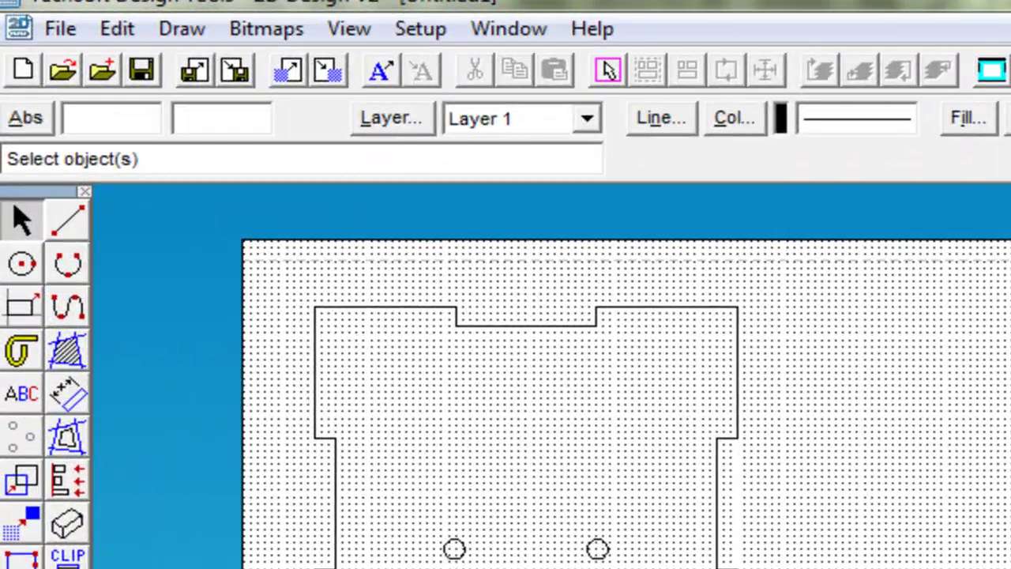
Open Grid/Coordinates settings and keep grid spacing at 1.00mm for both X and Y.
{"action": "left_click", "coordinate": [434, 28]}
{"action": "mouse_move", "coordinate": [438, 71]}
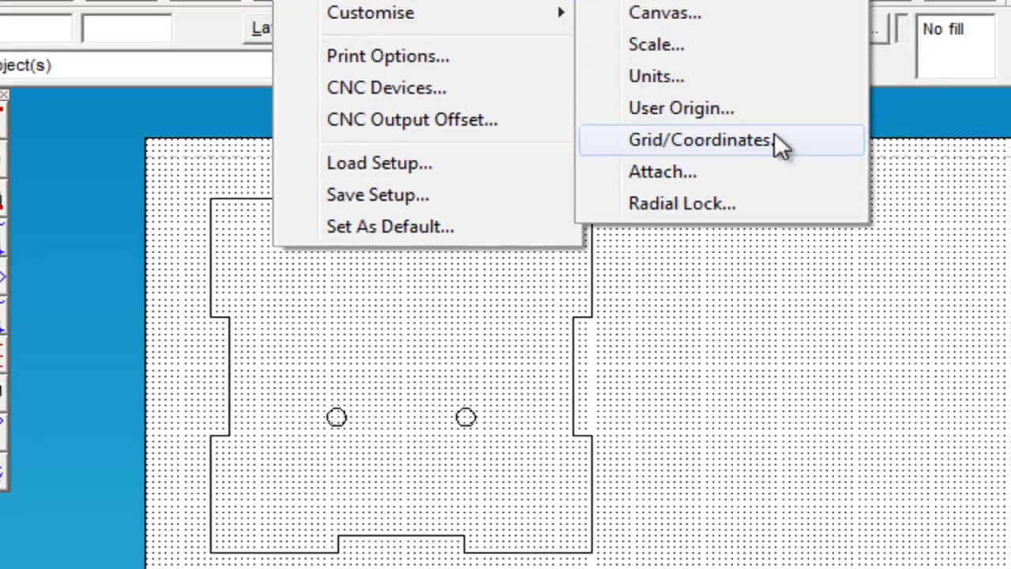
{"action": "left_click", "coordinate": [777, 140]}
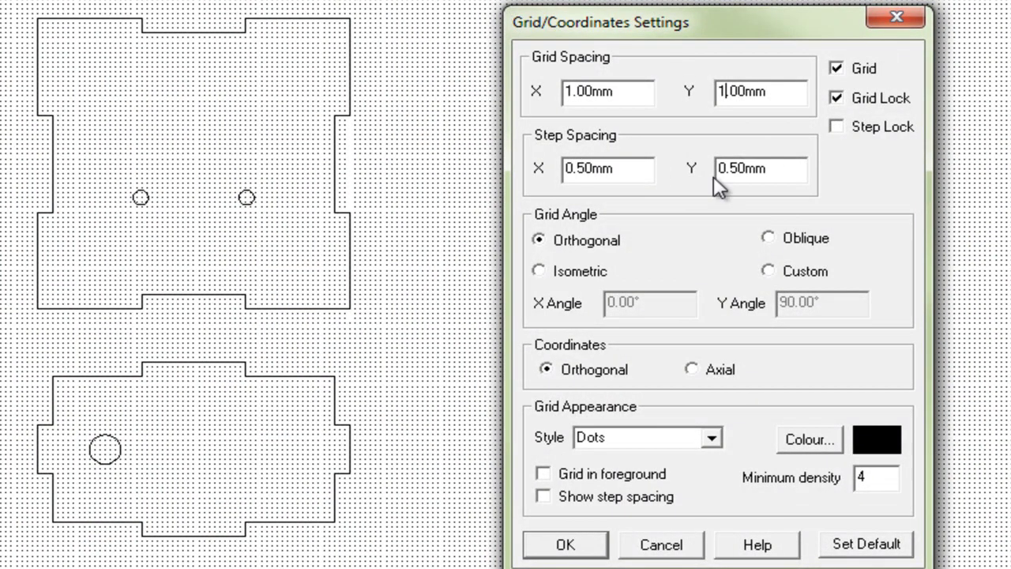
{"action": "left_click", "coordinate": [571, 93]}
{"action": "type", "text": "0"}
{"action": "left_click", "coordinate": [723, 92]}
{"action": "type", "text": "0"}
{"action": "key", "text": "BackSpace"}
{"action": "left_click", "coordinate": [576, 93]}
{"action": "key", "text": "BackSpace"}
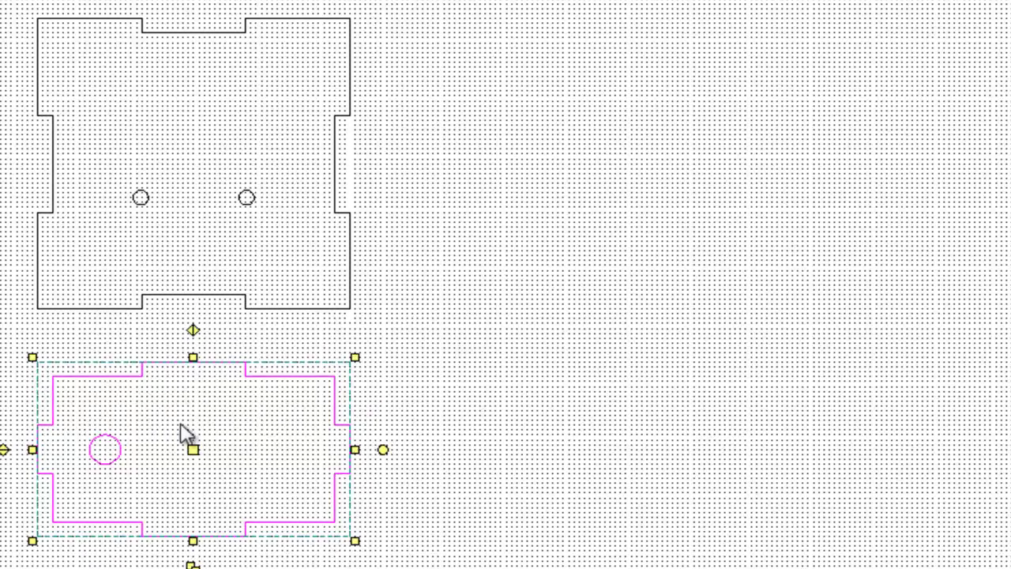
Slide the Side B 1 part up until it meets the base part's bottom edge.
{"action": "left_click_drag", "start_coordinate": [190, 417], "coordinate": [193, 384]}
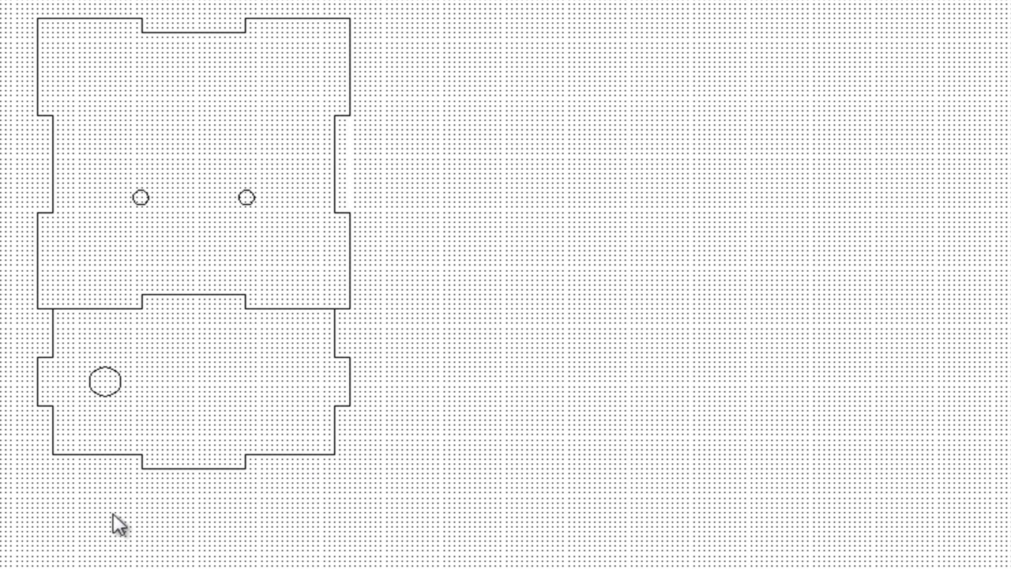
{"action": "left_click", "coordinate": [341, 392]}
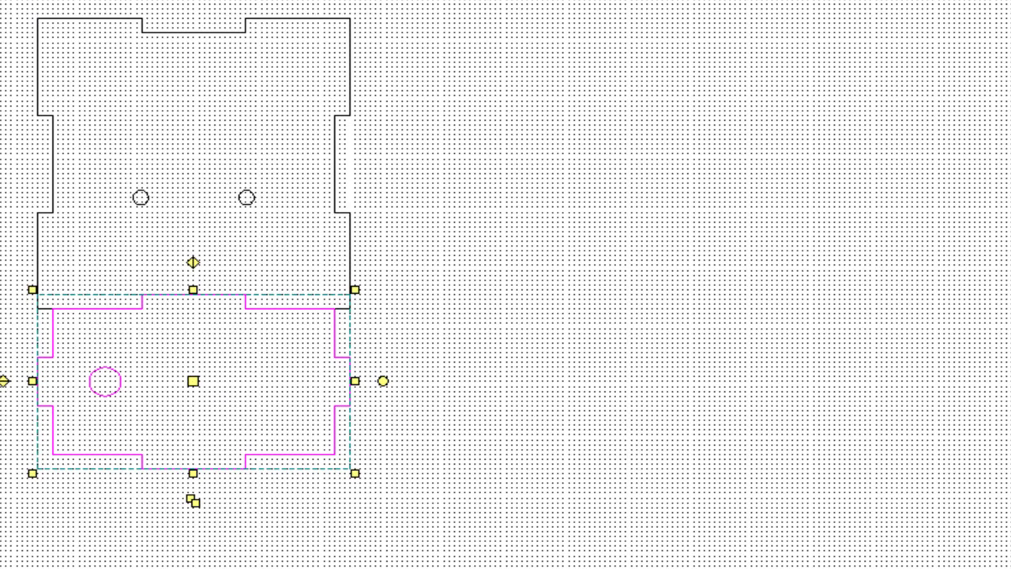
{"action": "left_click", "coordinate": [100, 86]}
Select both part outlines together with a selection box.
{"action": "key", "text": "ctrl+a"}
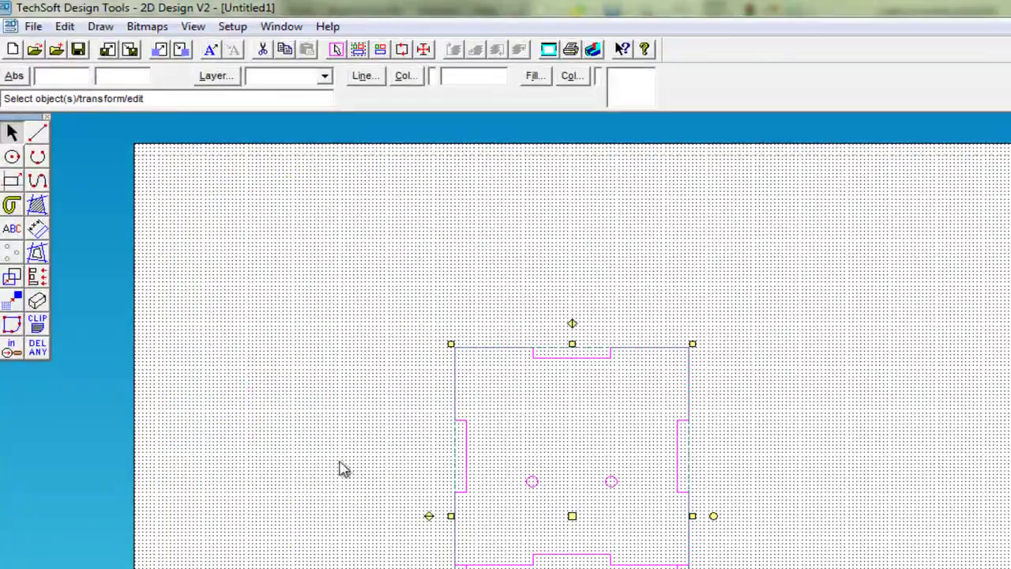
{"action": "left_click", "coordinate": [320, 466]}
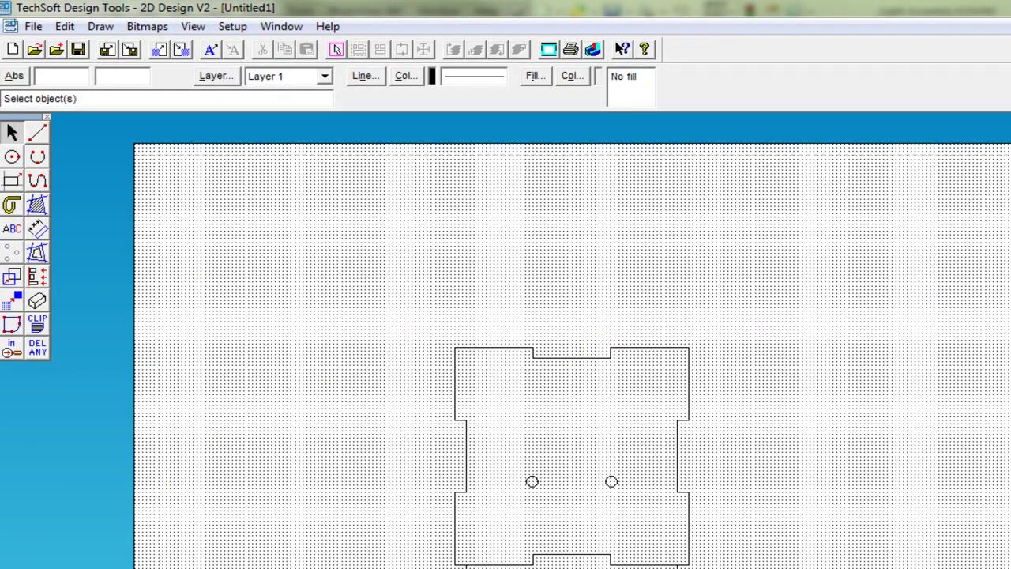
{"action": "scroll", "coordinate": [943, 524], "scroll_direction": "down", "scroll_amount": 3}
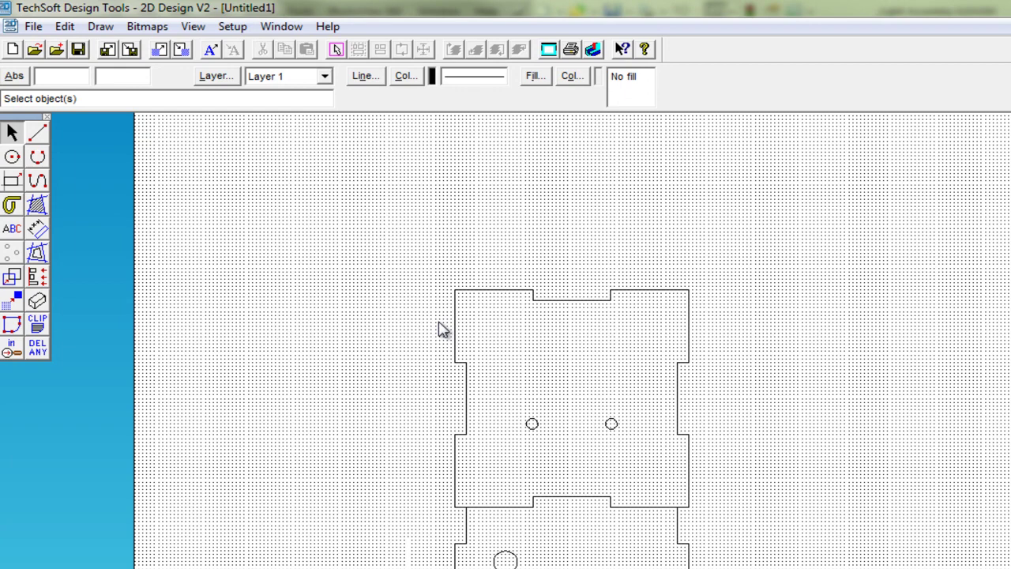
{"action": "left_click_drag", "start_coordinate": [423, 271], "coordinate": [739, 568]}
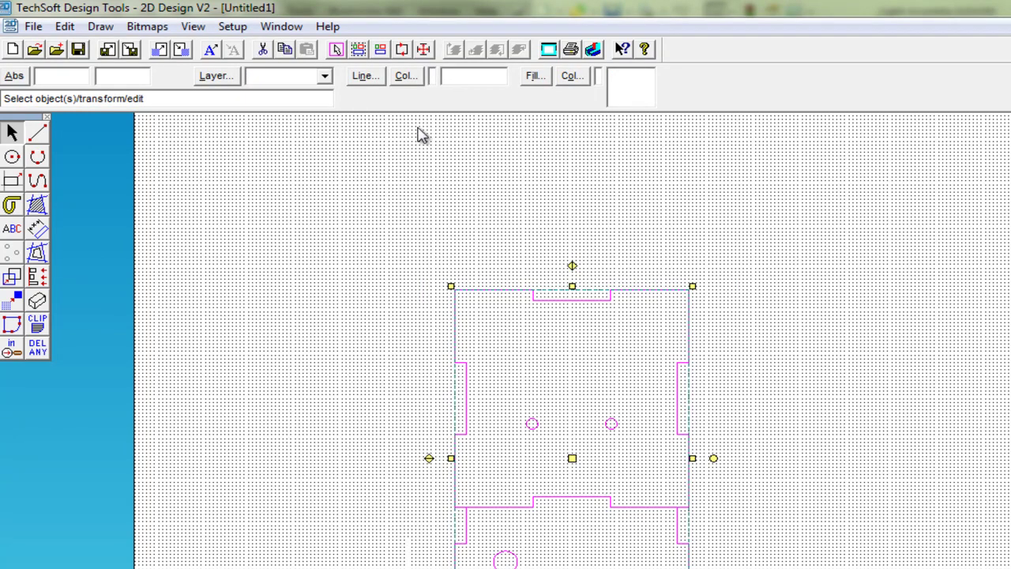
Set the line colour of both selected part outlines, holes included, to red.
{"action": "left_click", "coordinate": [406, 82]}
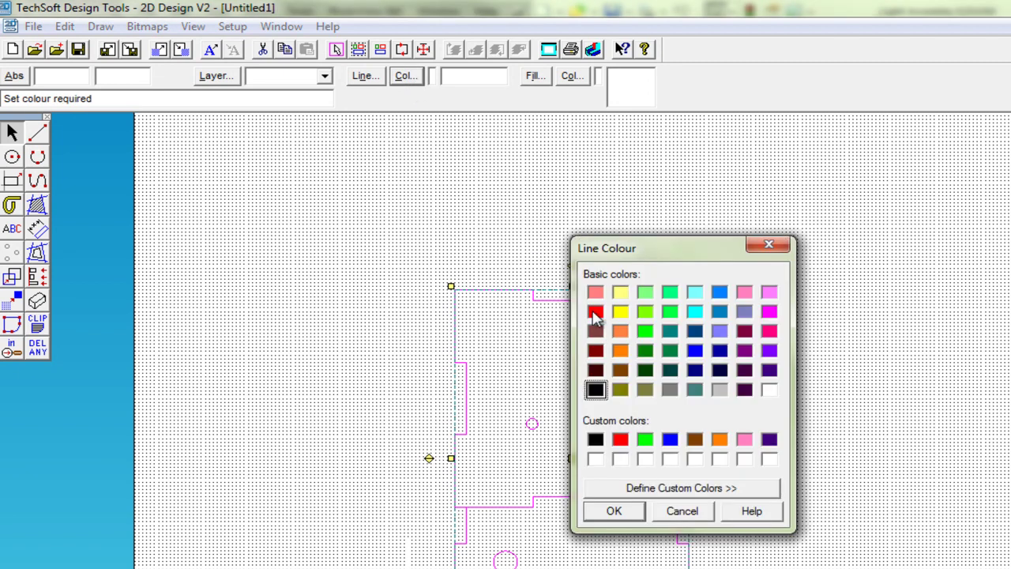
{"action": "left_click", "coordinate": [596, 313]}
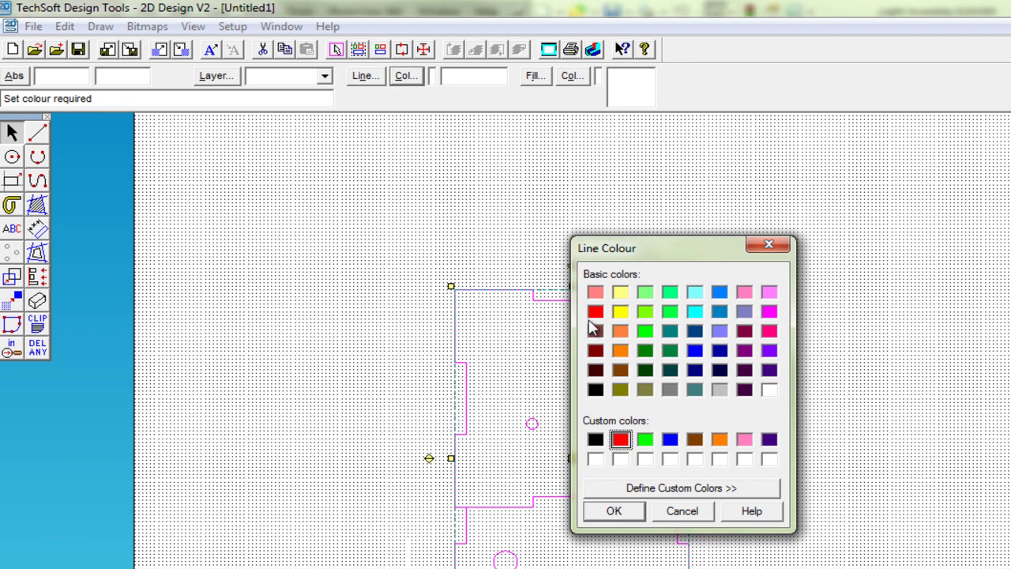
{"action": "left_click", "coordinate": [614, 511]}
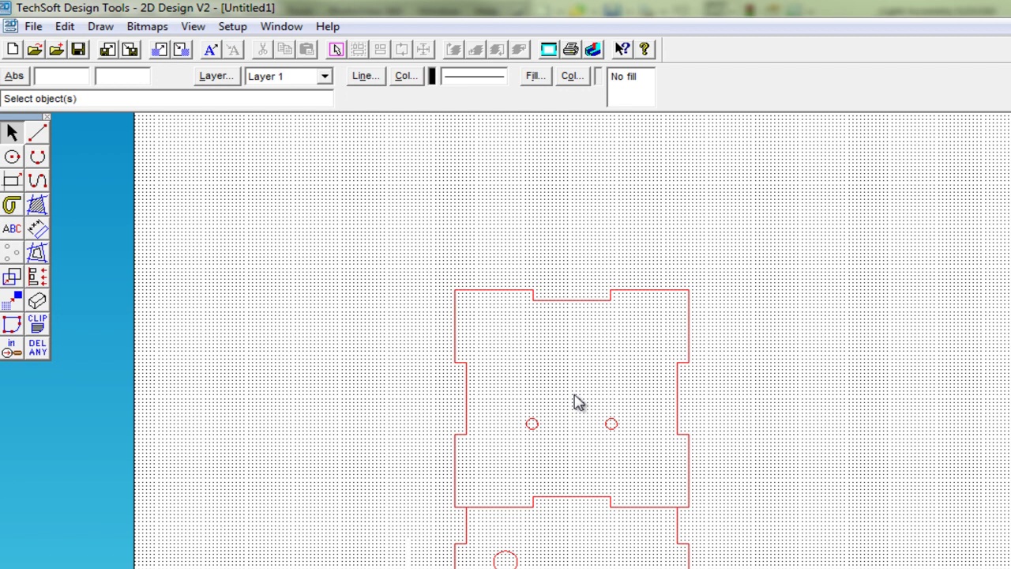
Save the drawing as 'Cutting sheet' in the SandC > 2D LED parts folder.
{"action": "left_click", "coordinate": [33, 26]}
{"action": "left_click", "coordinate": [89, 146]}
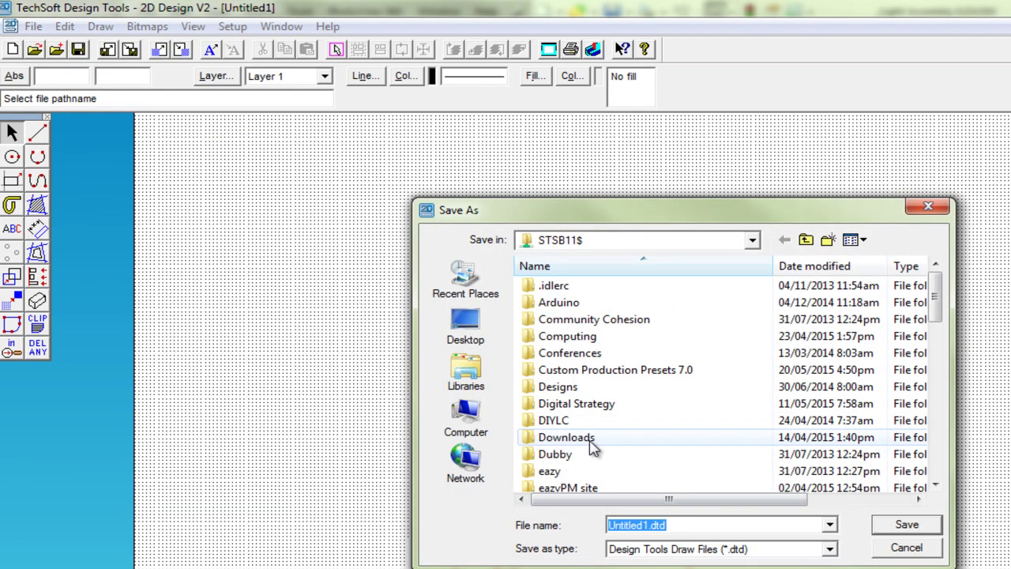
{"action": "left_click", "coordinate": [594, 437]}
{"action": "scroll", "coordinate": [576, 347], "scroll_direction": "down", "scroll_amount": 3}
{"action": "scroll", "coordinate": [581, 396], "scroll_direction": "down", "scroll_amount": 3}
{"action": "scroll", "coordinate": [581, 399], "scroll_direction": "down", "scroll_amount": 1}
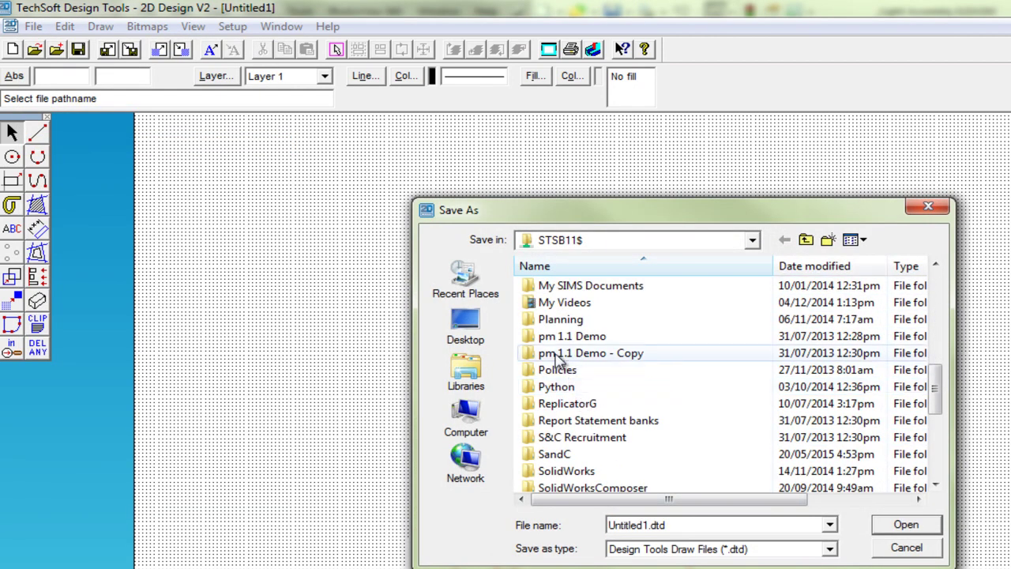
{"action": "double_click", "coordinate": [546, 457]}
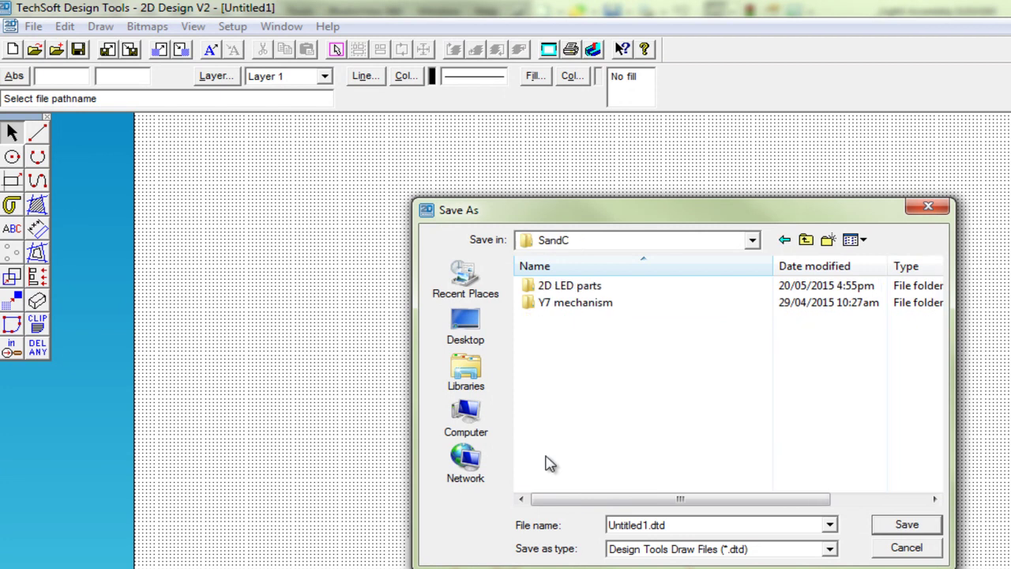
{"action": "double_click", "coordinate": [593, 286]}
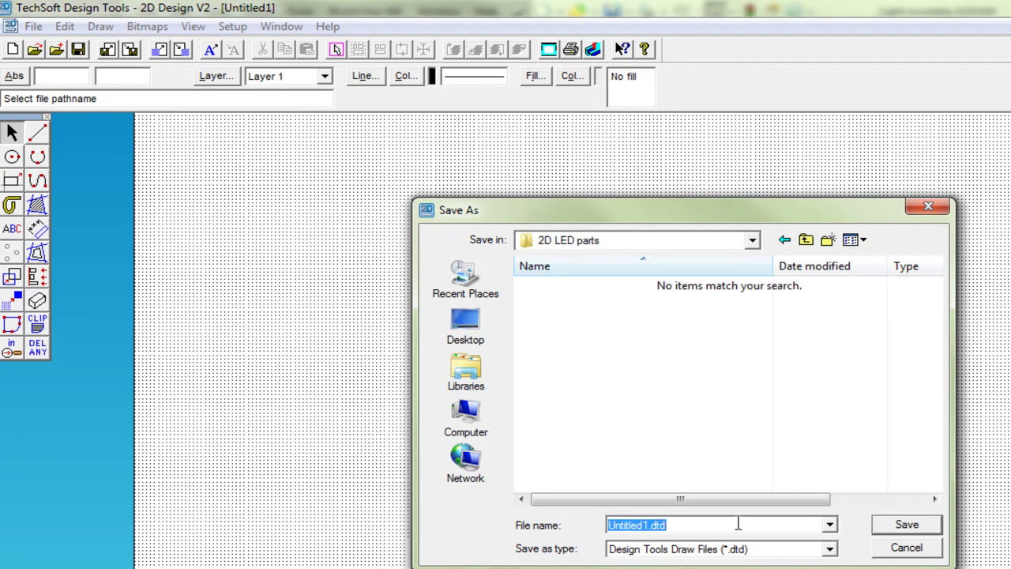
{"action": "type", "text": "Cutting sheet"}
{"action": "key", "text": "ctrl+a"}
{"action": "key", "text": "Return"}
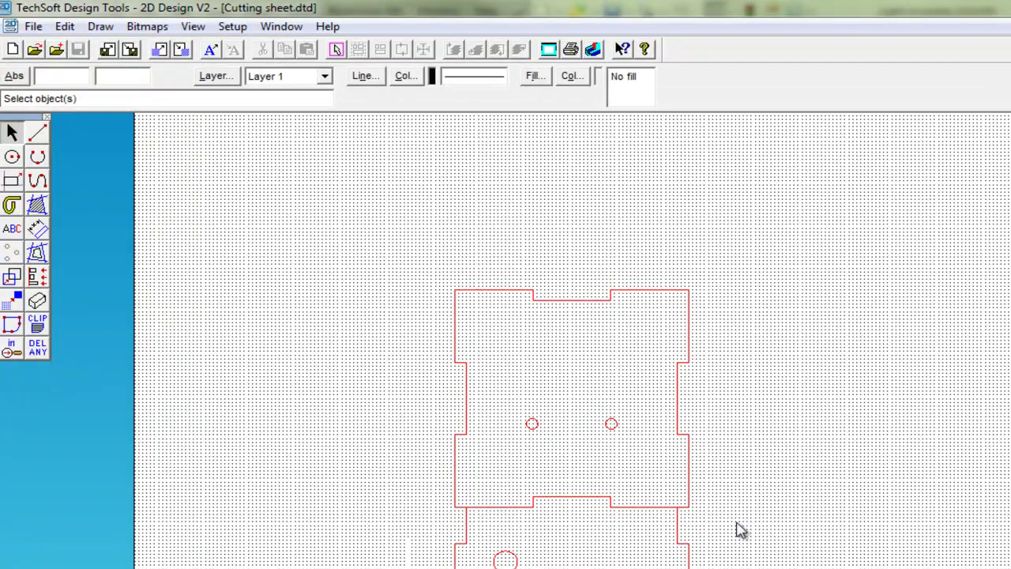